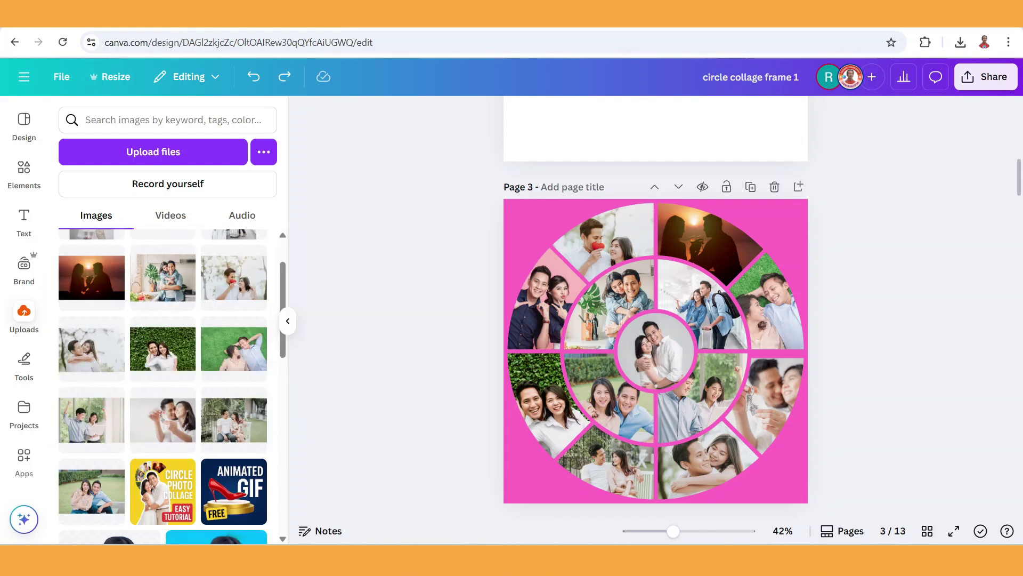
Select every piece of the circle photo collage and copy it
drag(879, 202, 441, 525)
right_click(706, 239)
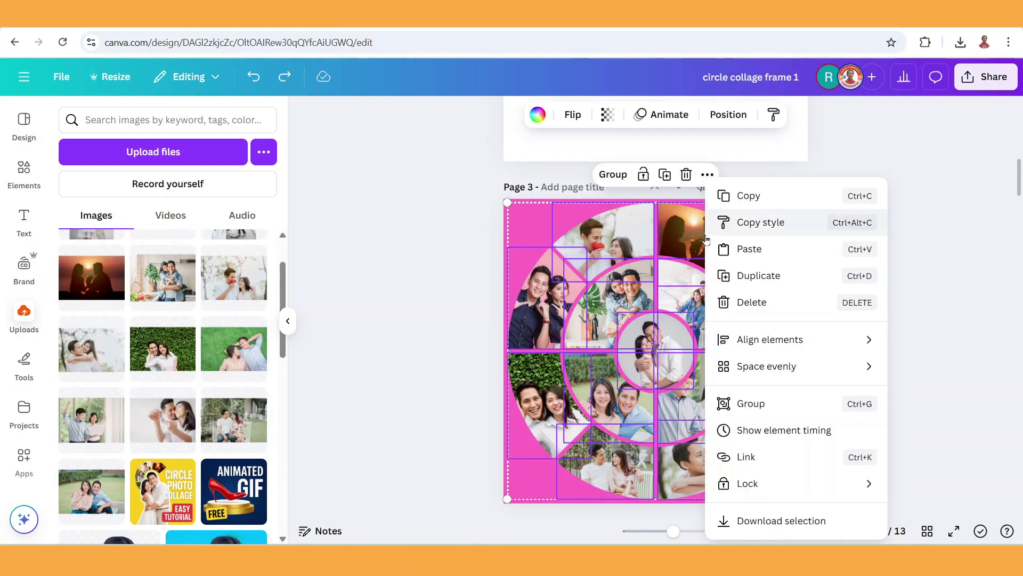
click(749, 196)
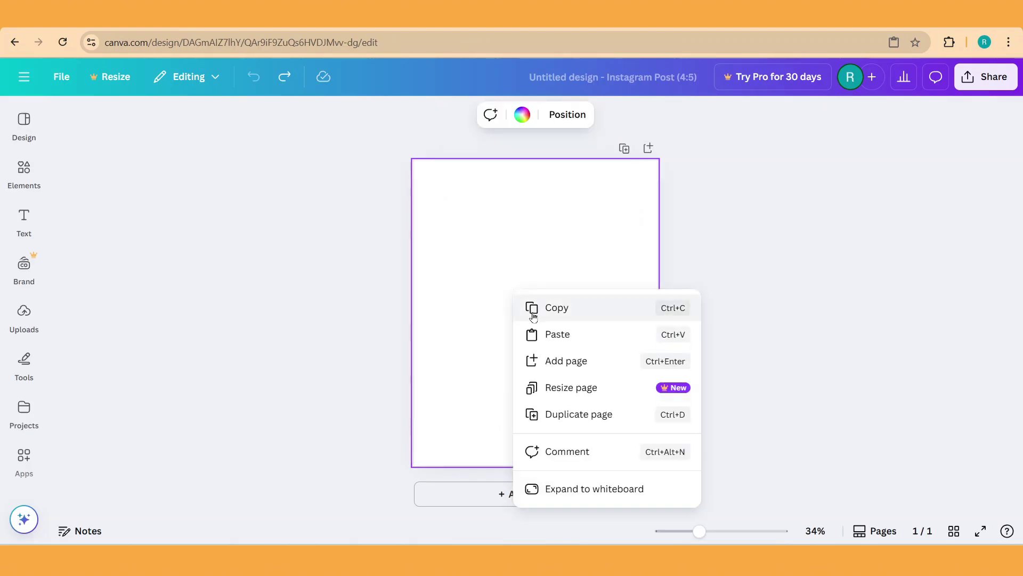
Paste the collage onto the blank post, centre it, and enlarge it to about 1,429 px
click(552, 334)
drag(548, 295, 544, 318)
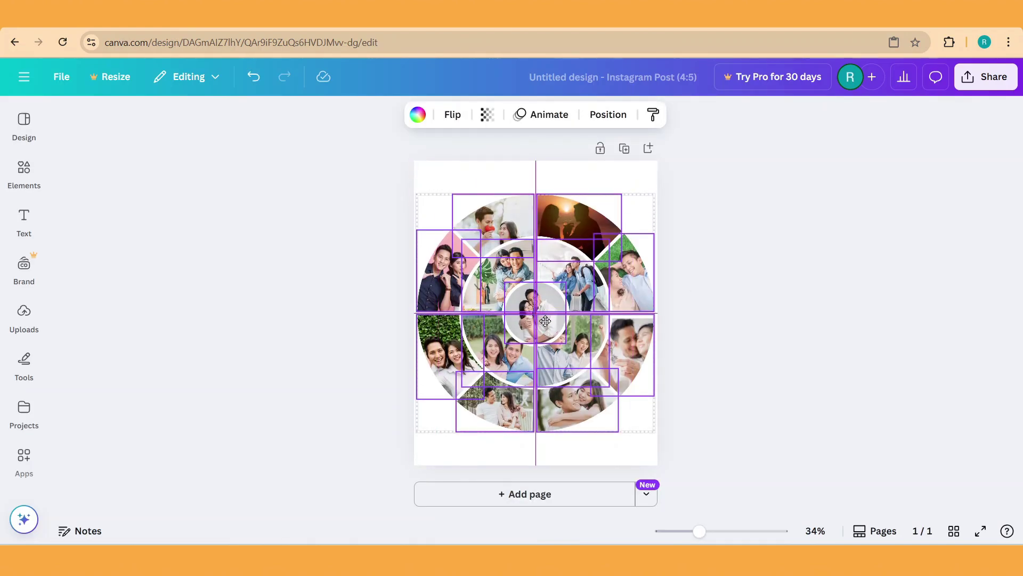
drag(545, 322, 545, 323)
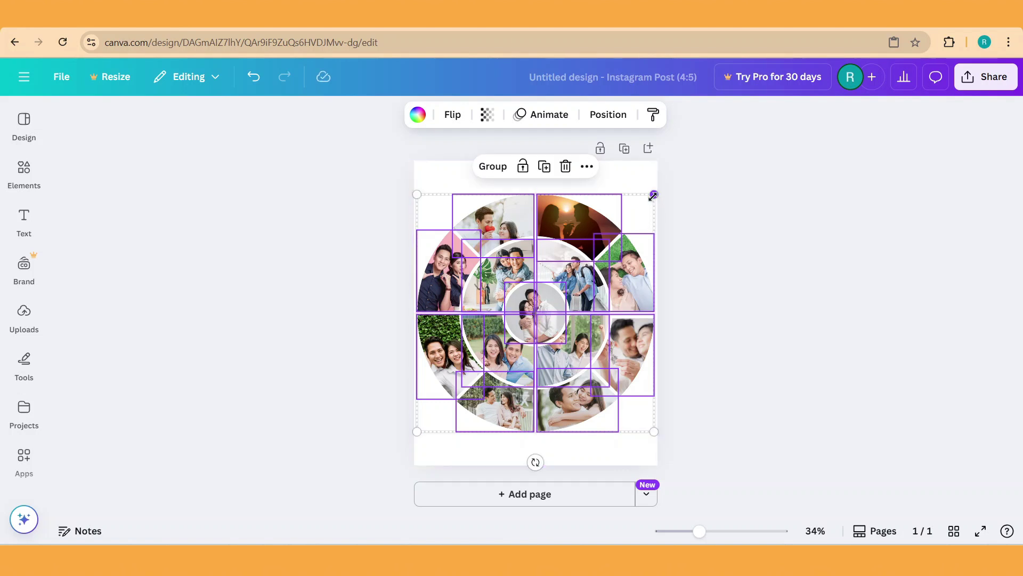
drag(665, 191, 704, 152)
drag(417, 431, 371, 476)
drag(522, 341, 524, 337)
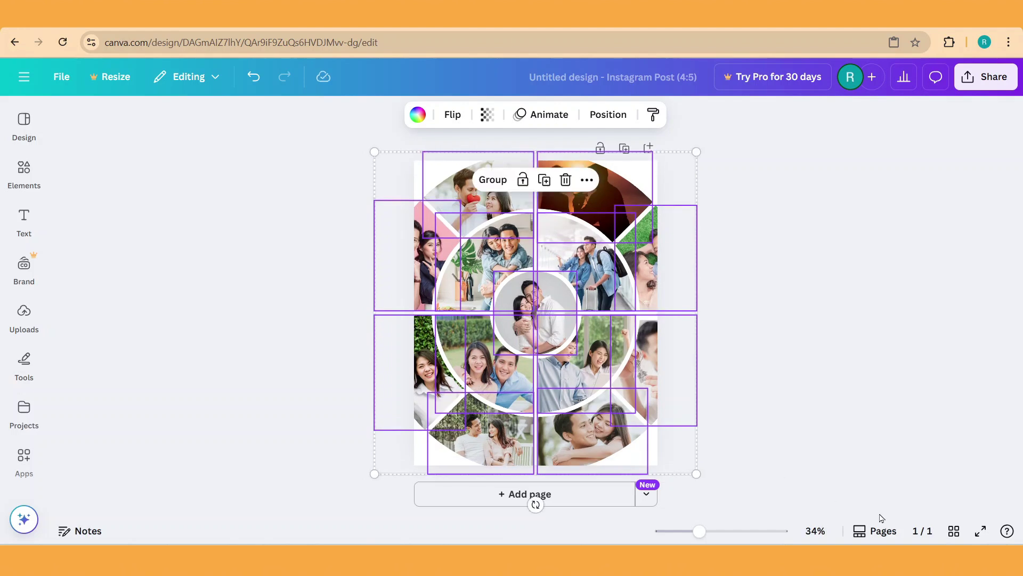
Duplicate page 1 from the page thumbnails to create page 2
click(873, 531)
right_click(508, 493)
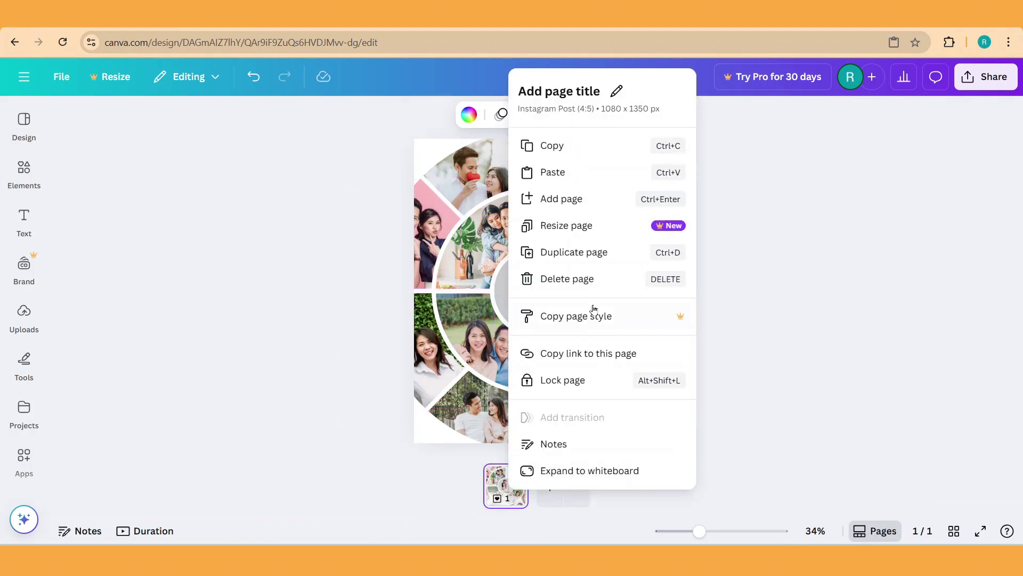
click(585, 253)
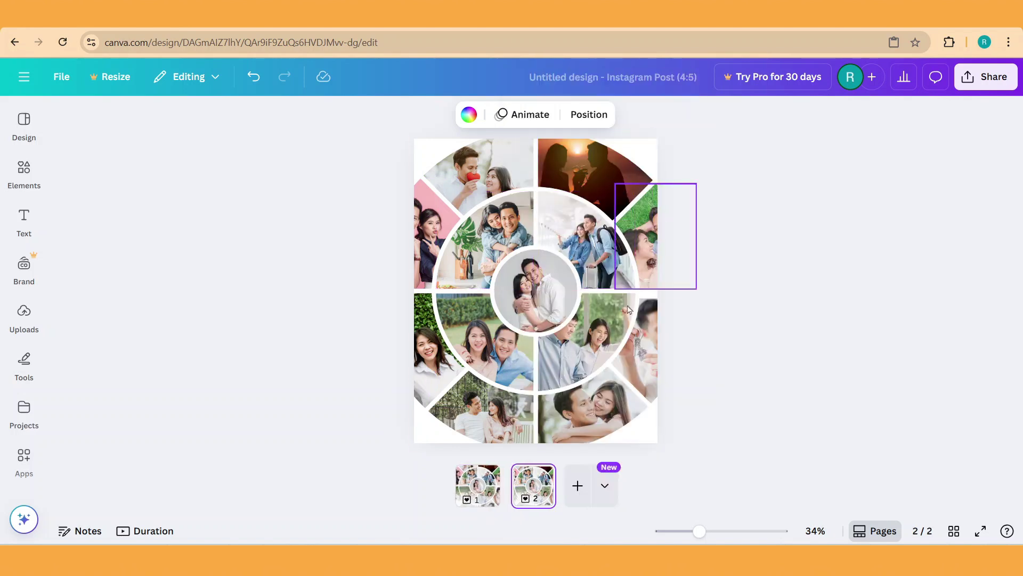
Shrink the page 2 collage to about 563 × 563 and centre it on the page
drag(715, 137, 254, 458)
drag(696, 130, 538, 337)
drag(454, 378, 544, 288)
drag(608, 219, 587, 238)
drag(562, 281, 572, 271)
Duplicate page 2 as page 3 and enlarge its outer photo ring to about 1,002 px
right_click(533, 483)
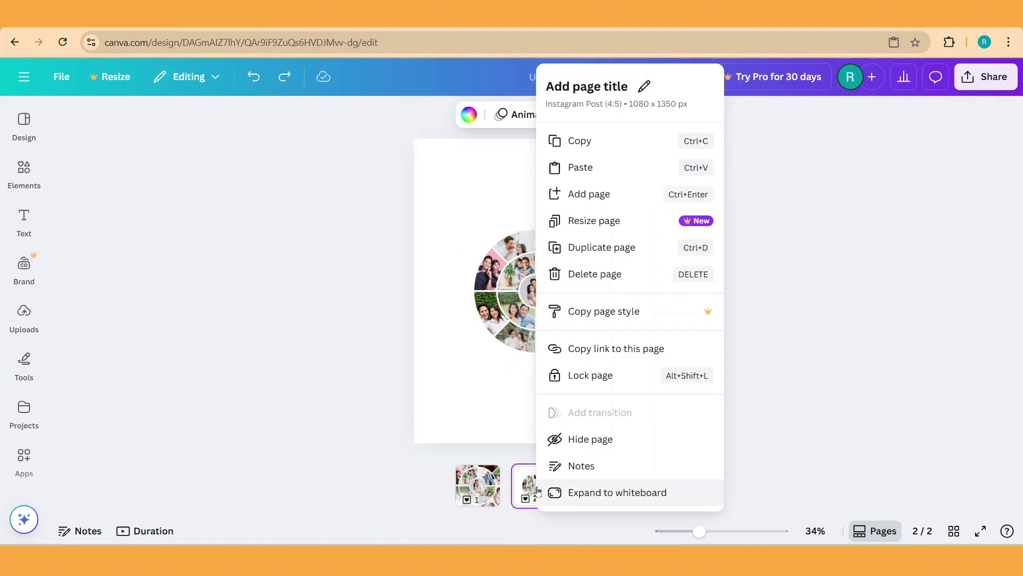
click(601, 248)
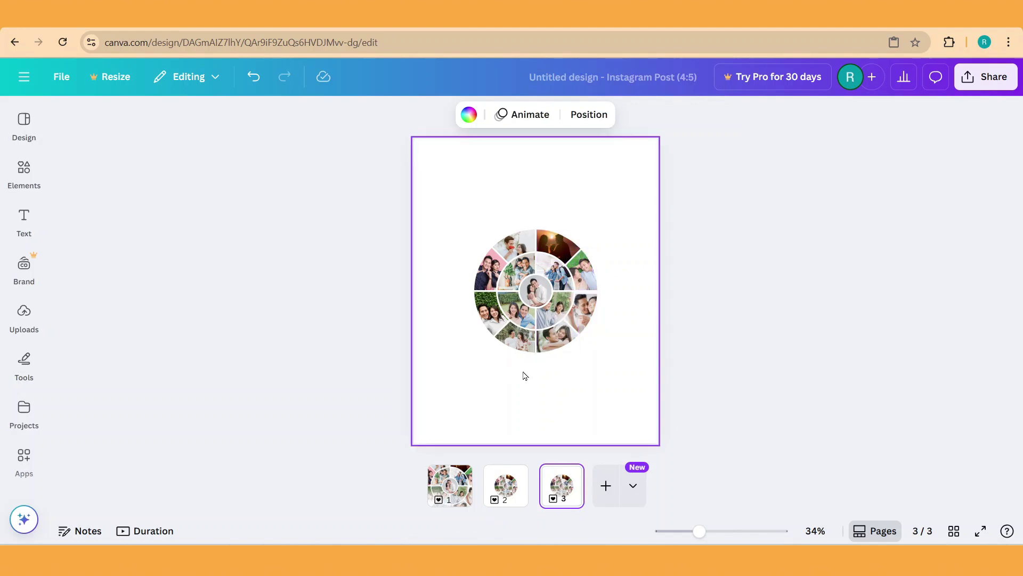
click(566, 241)
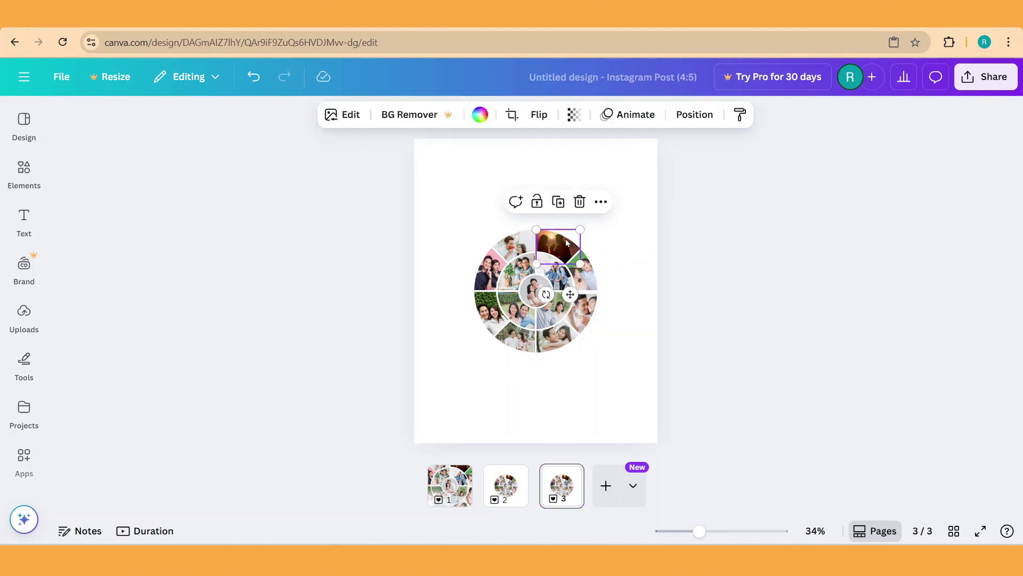
shift+click(590, 282)
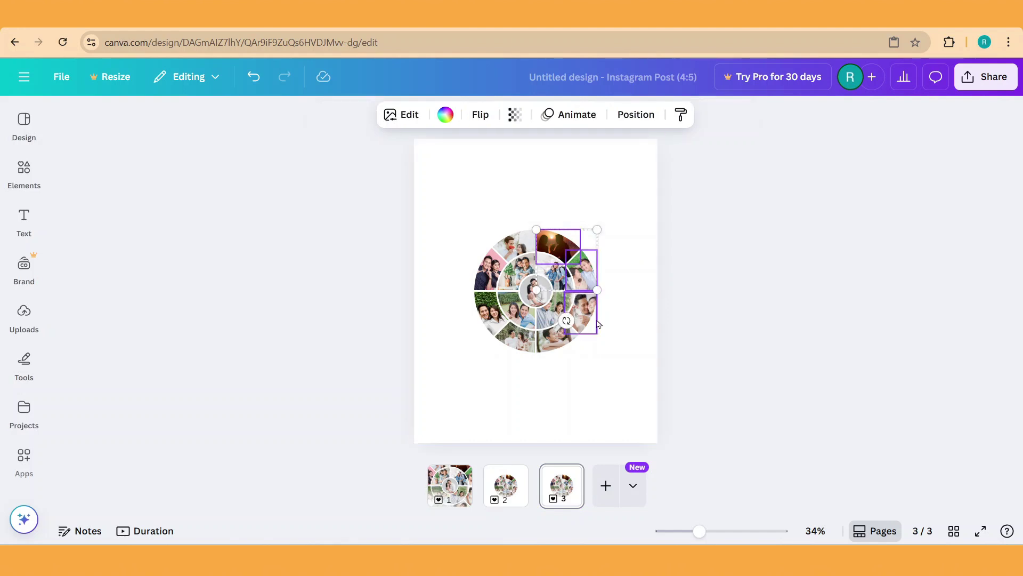
shift+click(592, 319)
shift+click(559, 341)
shift+click(509, 341)
shift+click(489, 309)
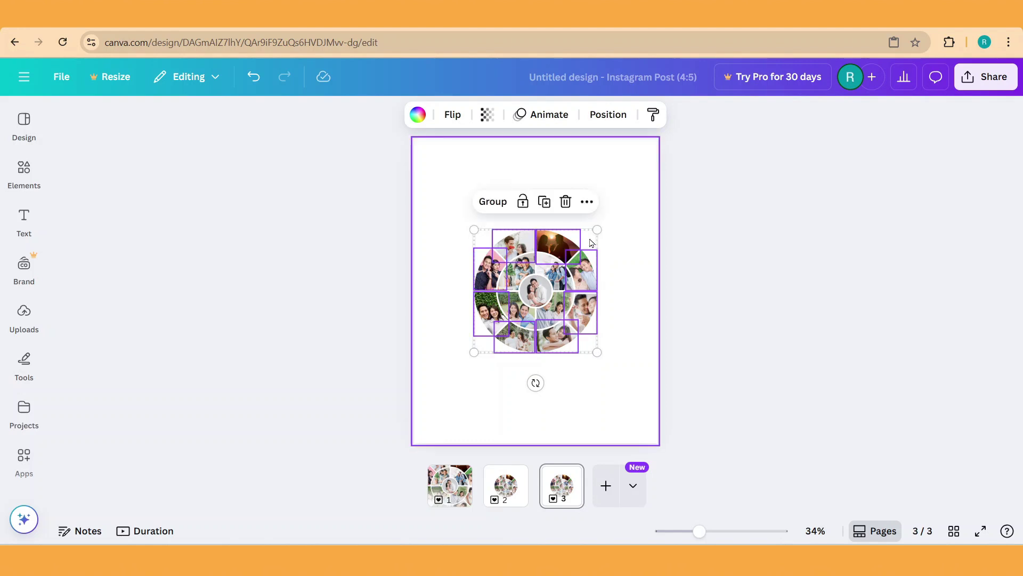
drag(597, 229, 675, 187)
drag(466, 359, 413, 414)
Duplicate page 2 again and move the copy into position 4
click(512, 490)
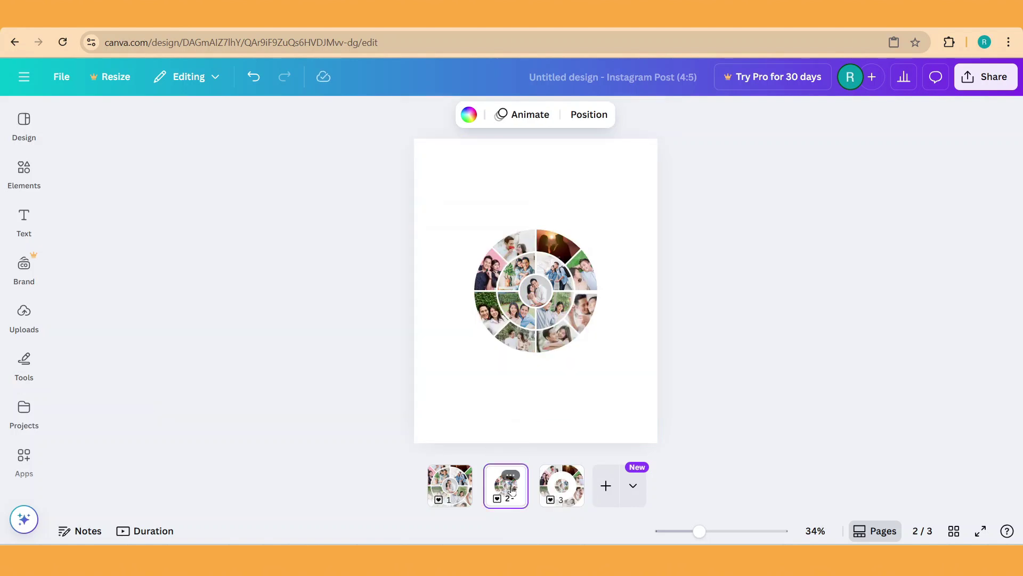
right_click(515, 491)
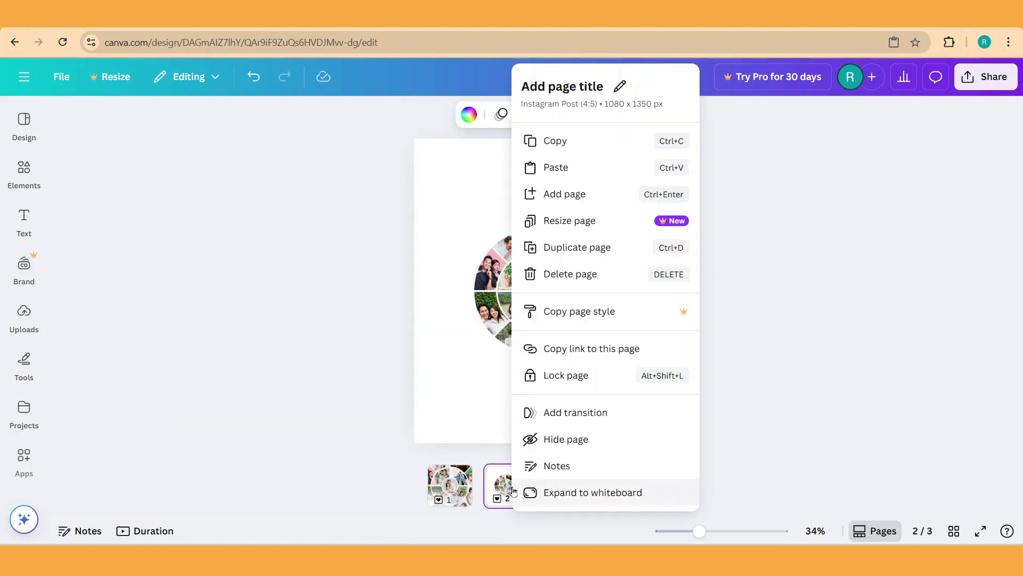
click(592, 253)
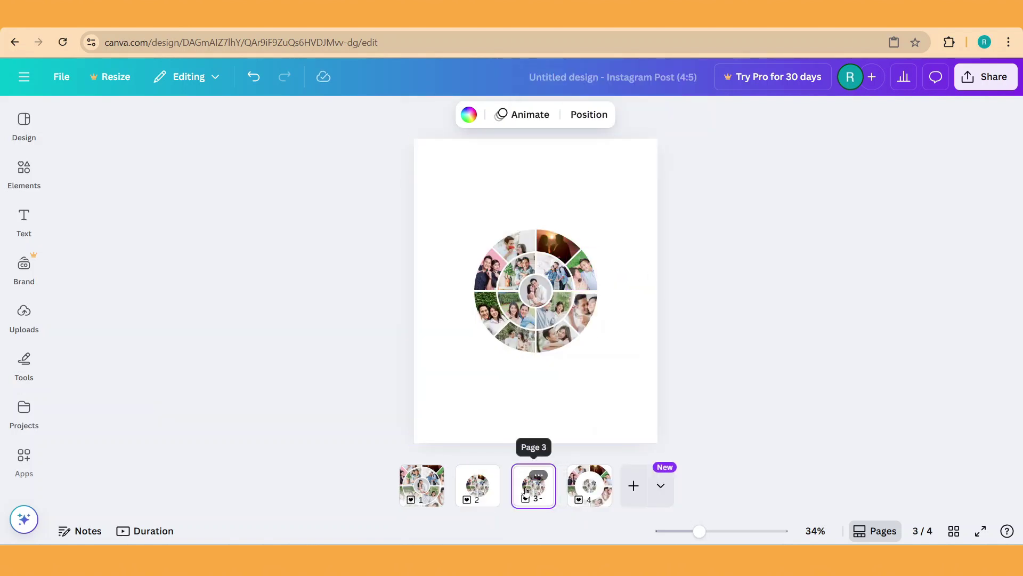
drag(531, 490, 616, 485)
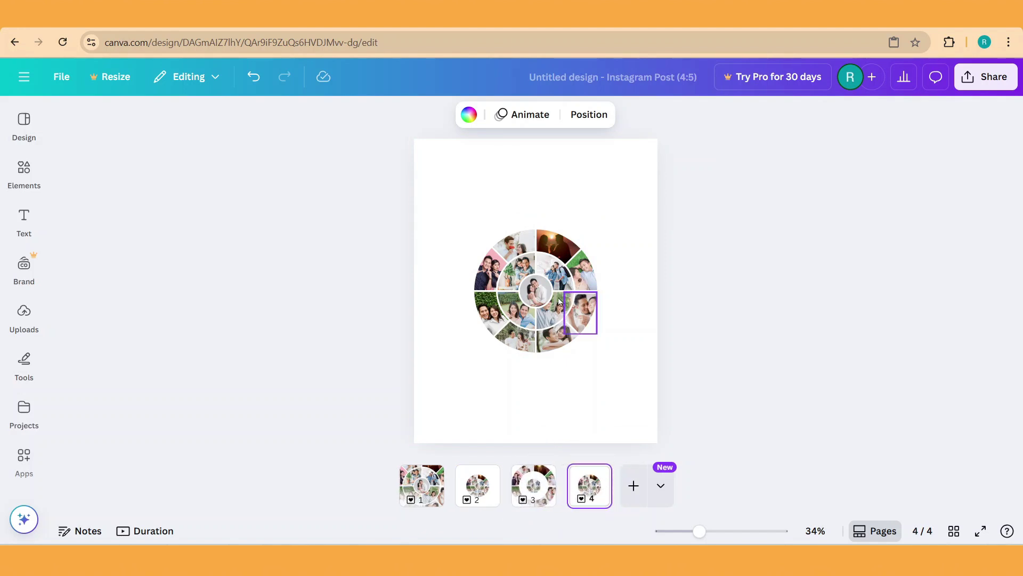
Enlarge the four middle-ring photos to 1,266 × 1,266 so they fill the page
click(515, 271)
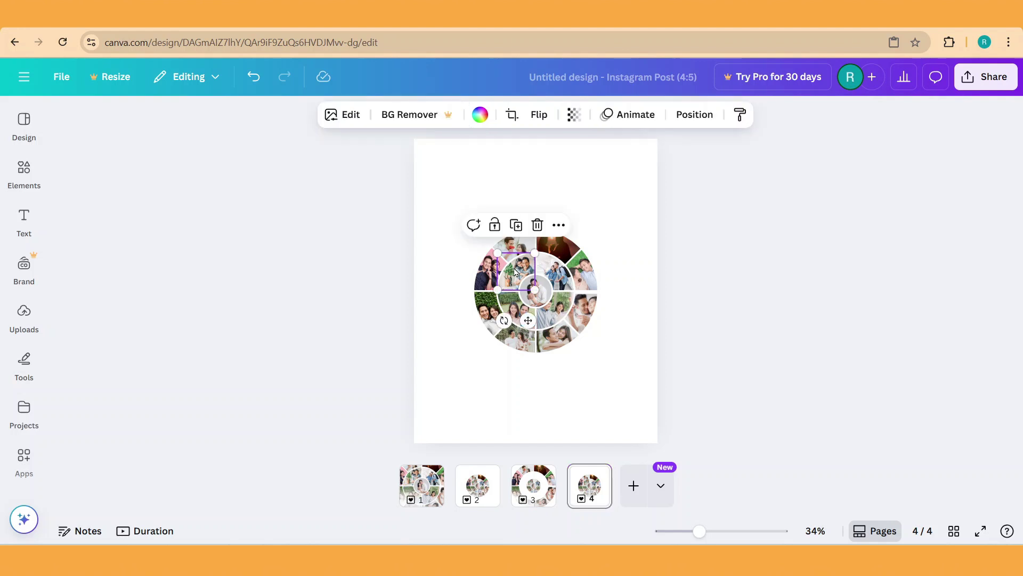
shift+click(554, 273)
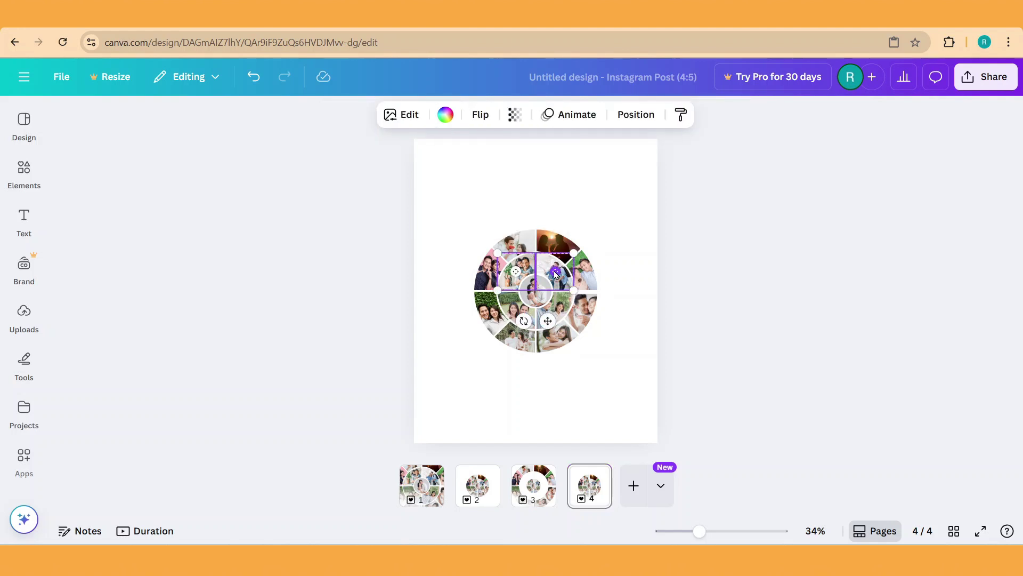
shift+click(562, 315)
shift+click(514, 309)
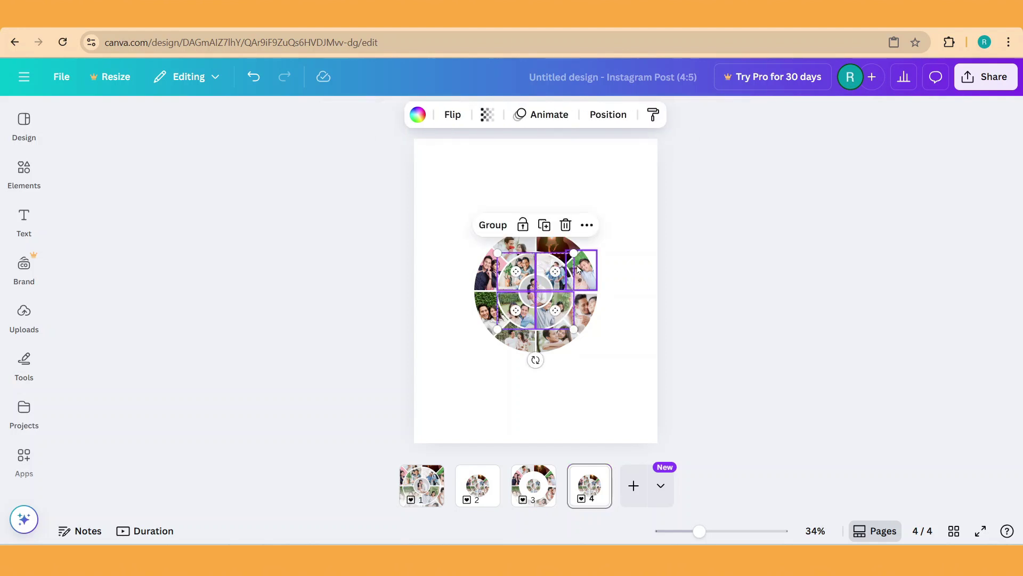
drag(571, 251, 676, 196)
drag(494, 331, 397, 436)
drag(663, 169, 689, 158)
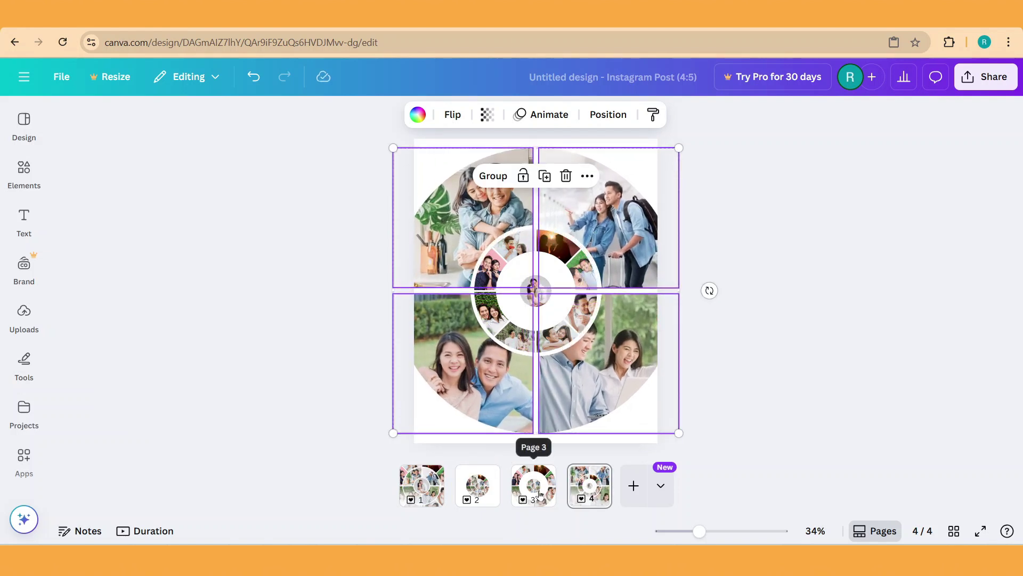
Duplicate page 3 and move the copy to the end as page 5
click(536, 490)
right_click(539, 493)
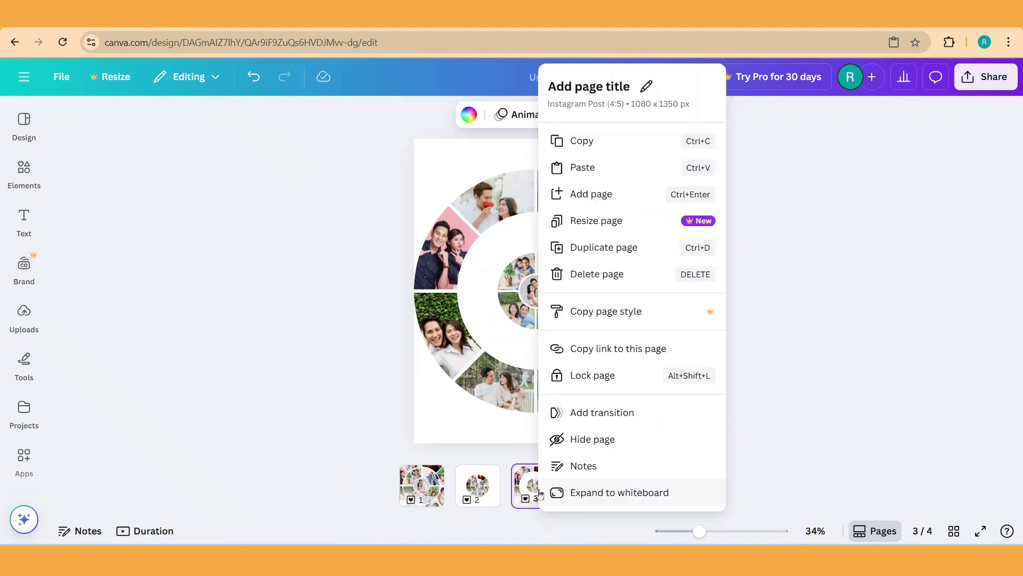
click(633, 248)
drag(561, 491, 630, 493)
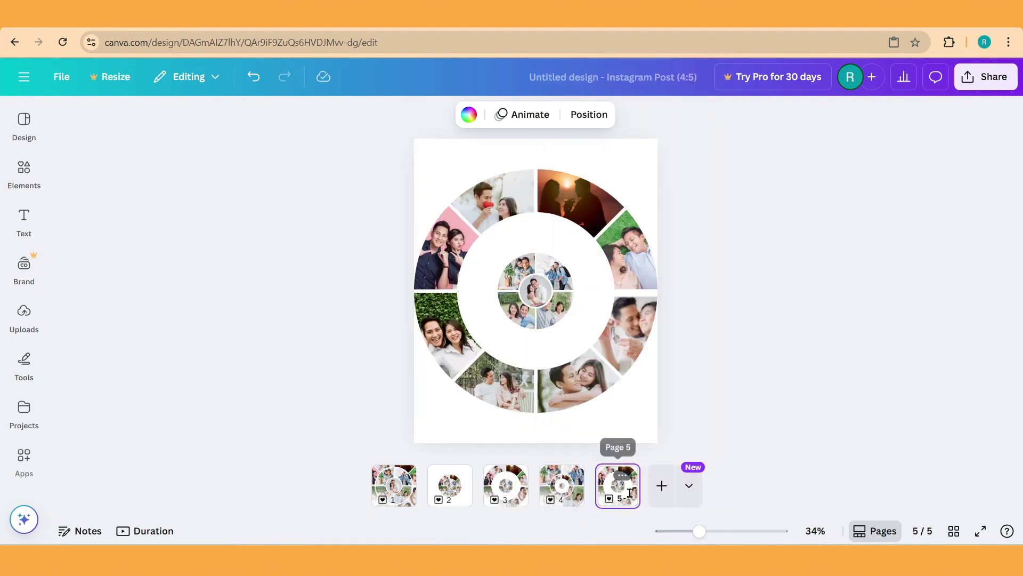
Shrink the pink couple, sunset, keys and bottom garden photos to about 658 × 658
click(462, 265)
click(449, 255)
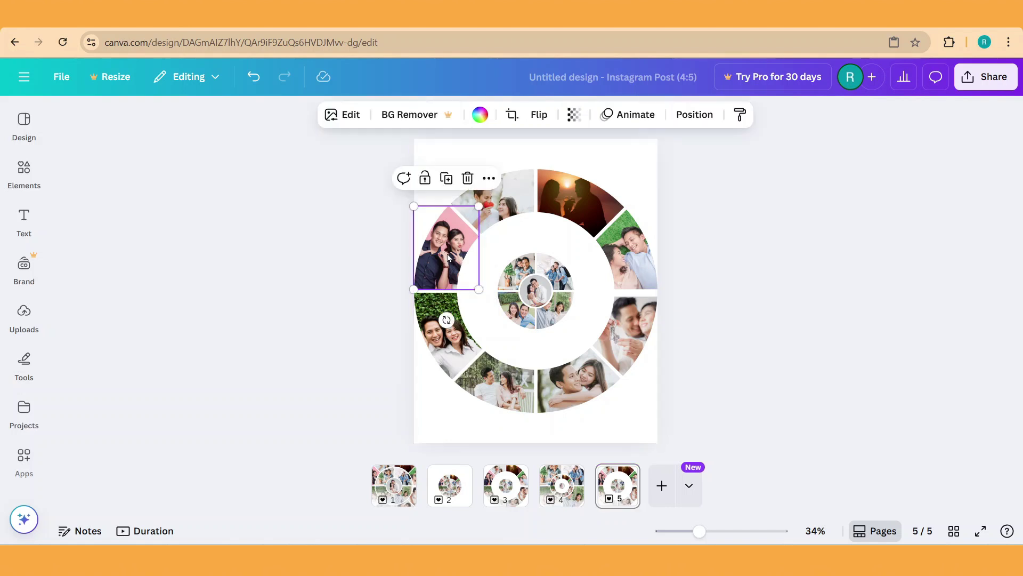
shift+click(571, 204)
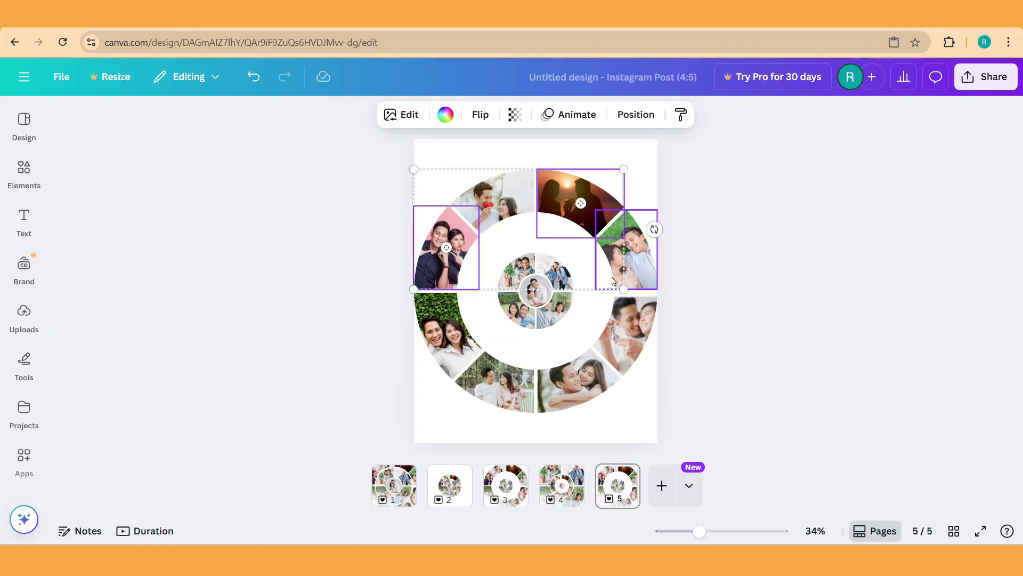
shift+click(635, 329)
shift+click(499, 398)
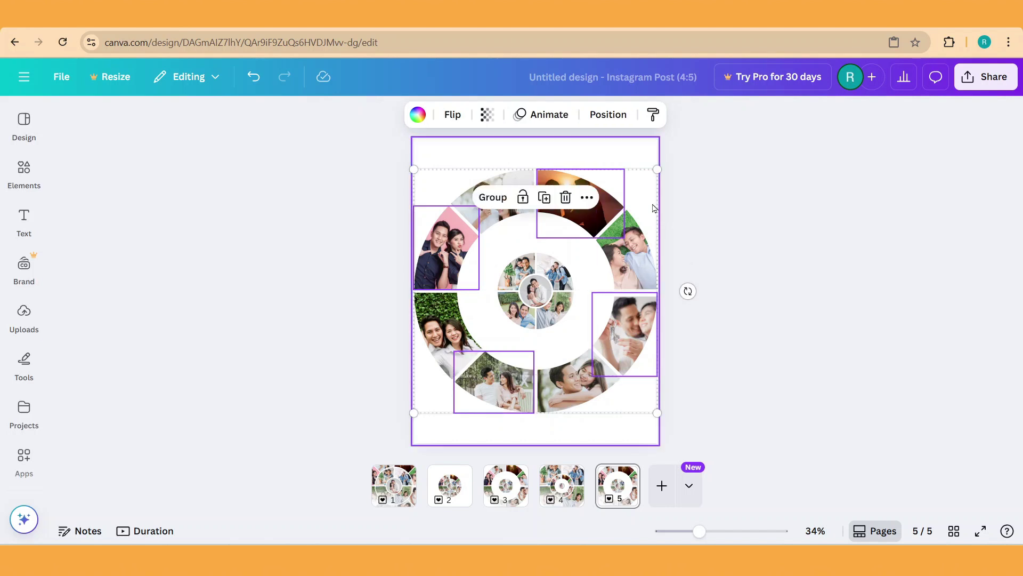
drag(656, 171, 615, 233)
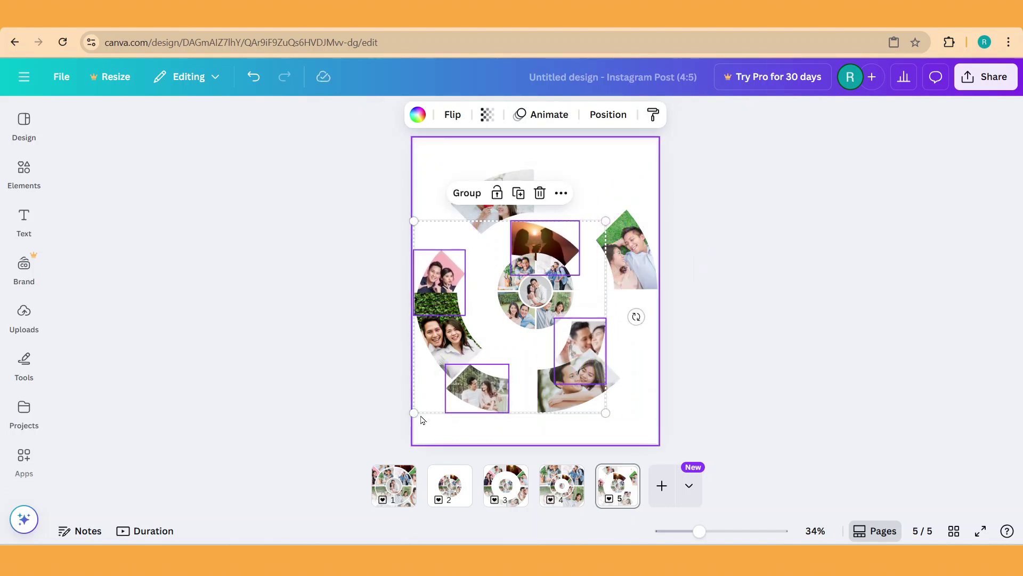
drag(419, 418, 480, 384)
Duplicate page 5 to create page 6
click(480, 384)
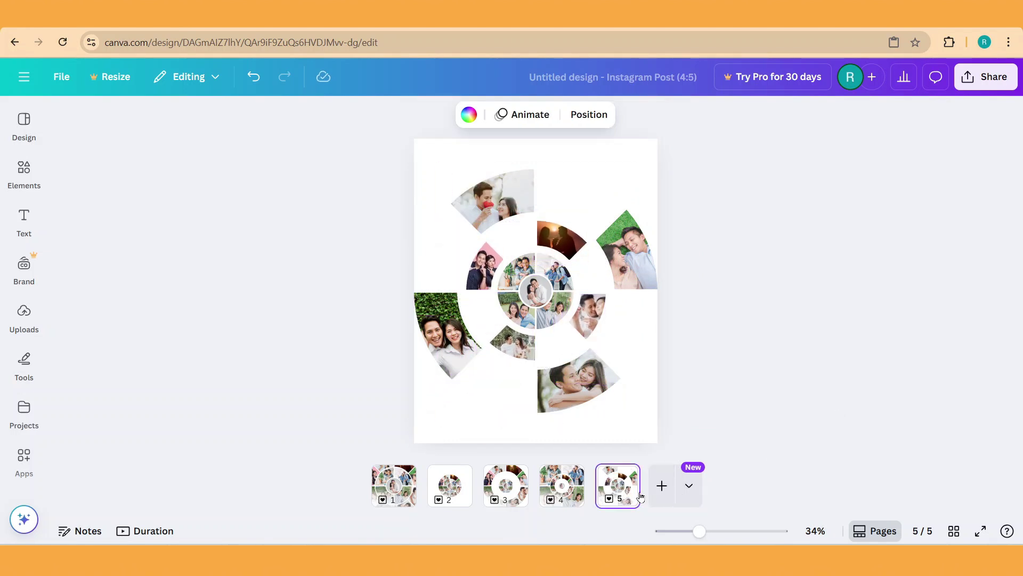
right_click(618, 482)
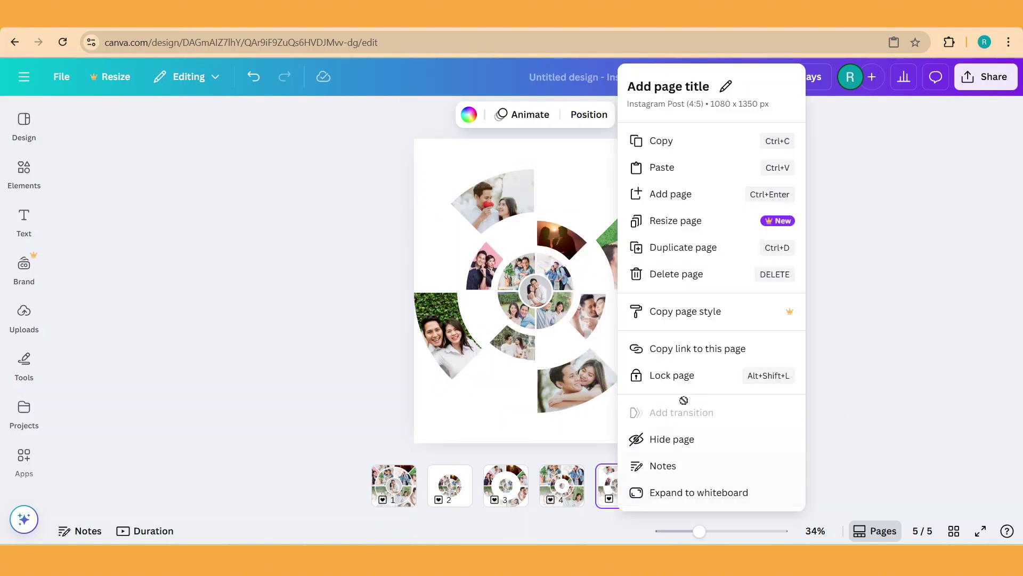
click(690, 250)
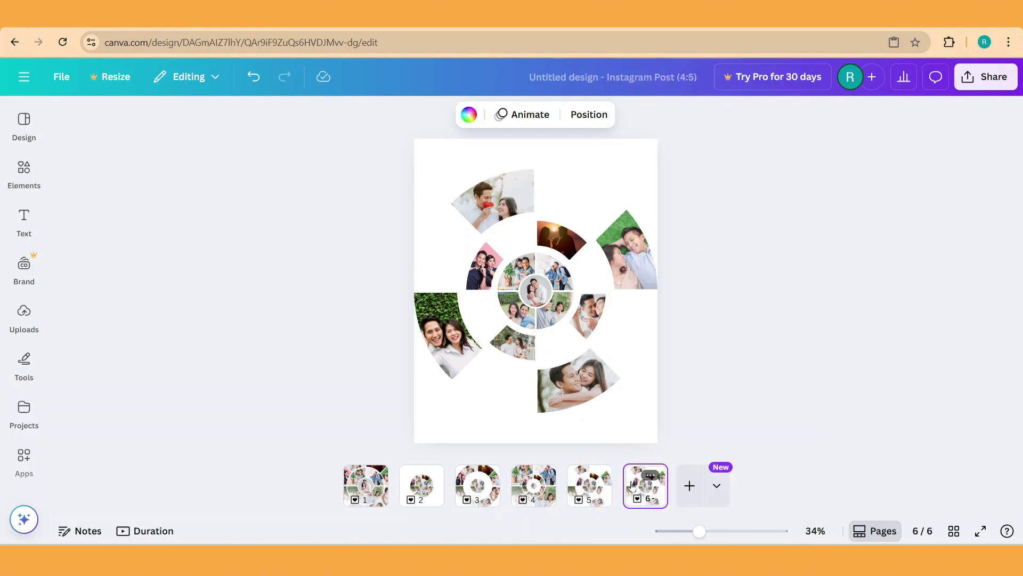
Enlarge the four shrunk ring photos on page 6 back to 1,080 px
click(483, 266)
shift+click(562, 241)
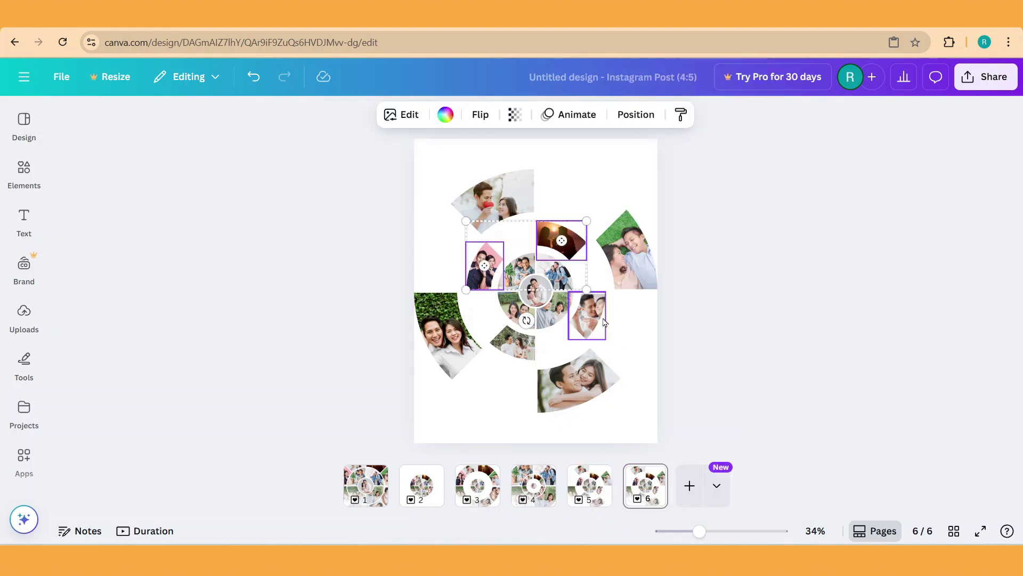
shift+click(602, 322)
shift+click(523, 351)
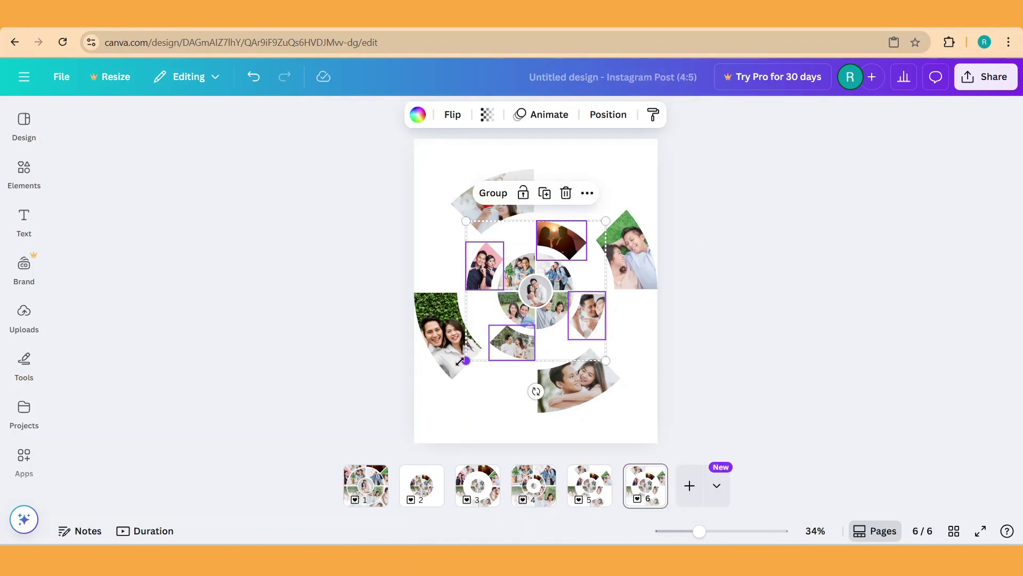
drag(467, 361, 414, 412)
drag(605, 221, 669, 181)
Enlarge the inner four-photo collage to about 616 px square, then return to page 5
click(559, 283)
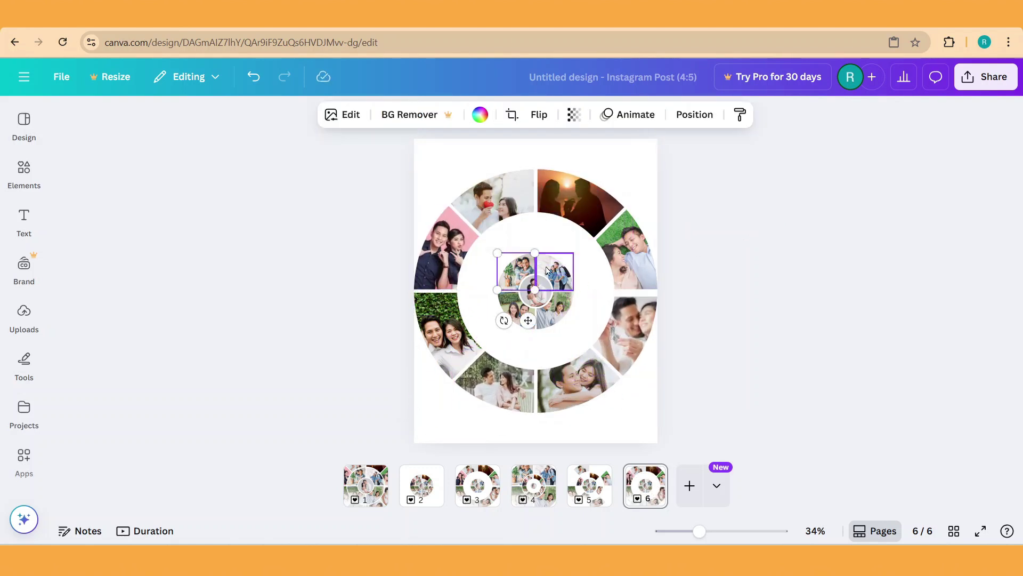
click(565, 312)
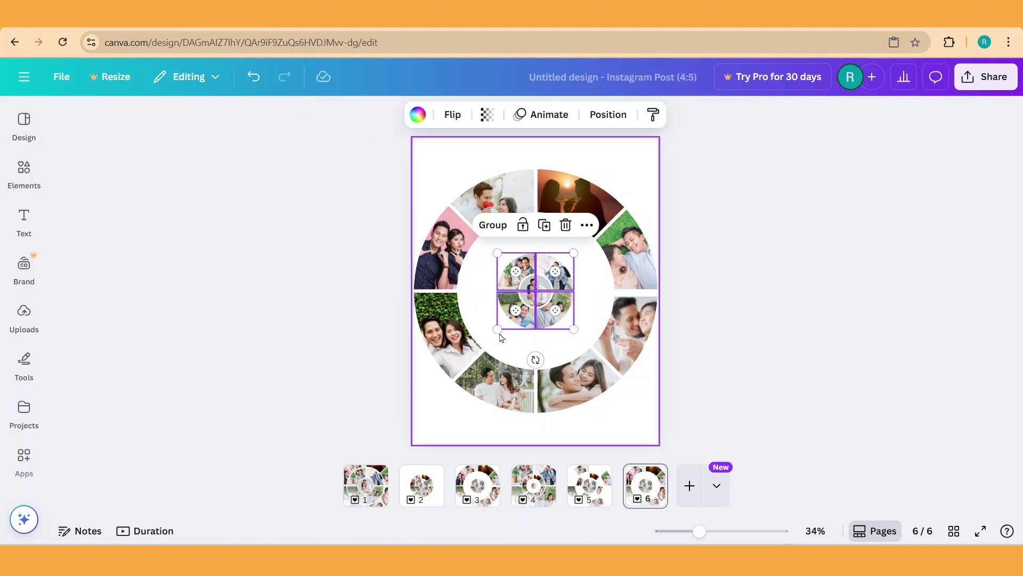
drag(496, 330, 466, 361)
drag(576, 251, 618, 230)
click(589, 489)
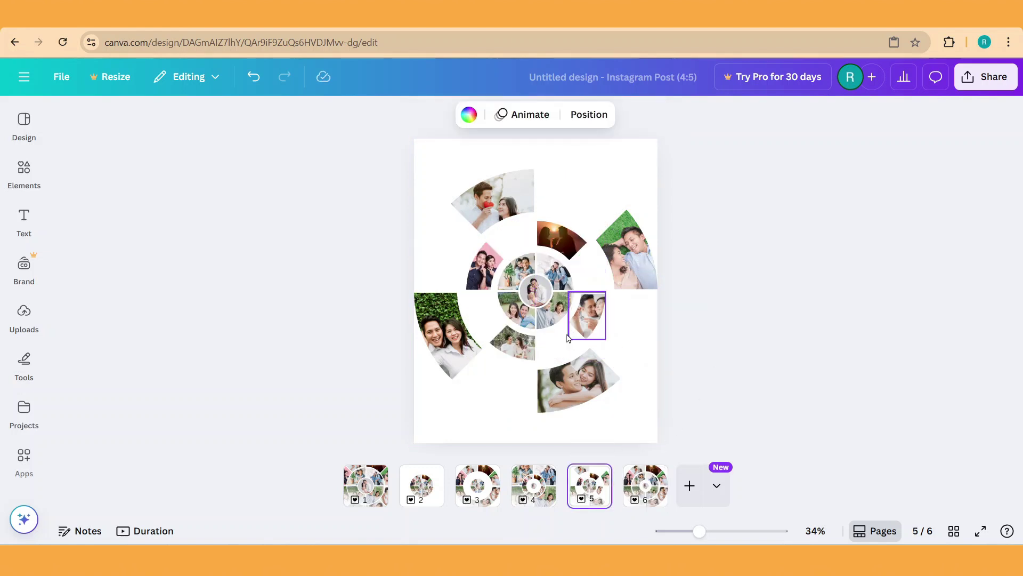
Duplicate the centre couple photo and detach the copy from its circle frame
click(529, 289)
right_click(530, 290)
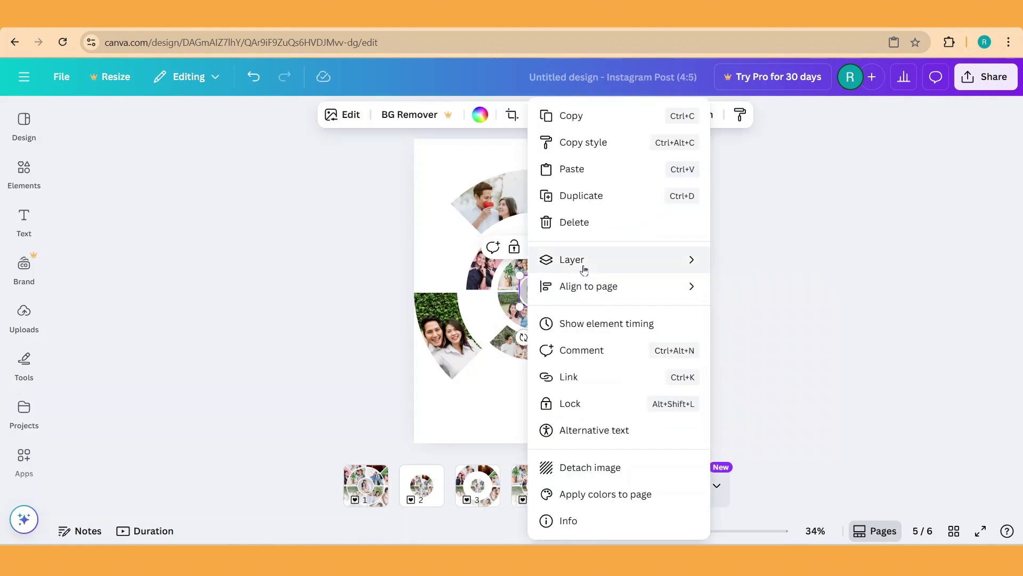
click(595, 197)
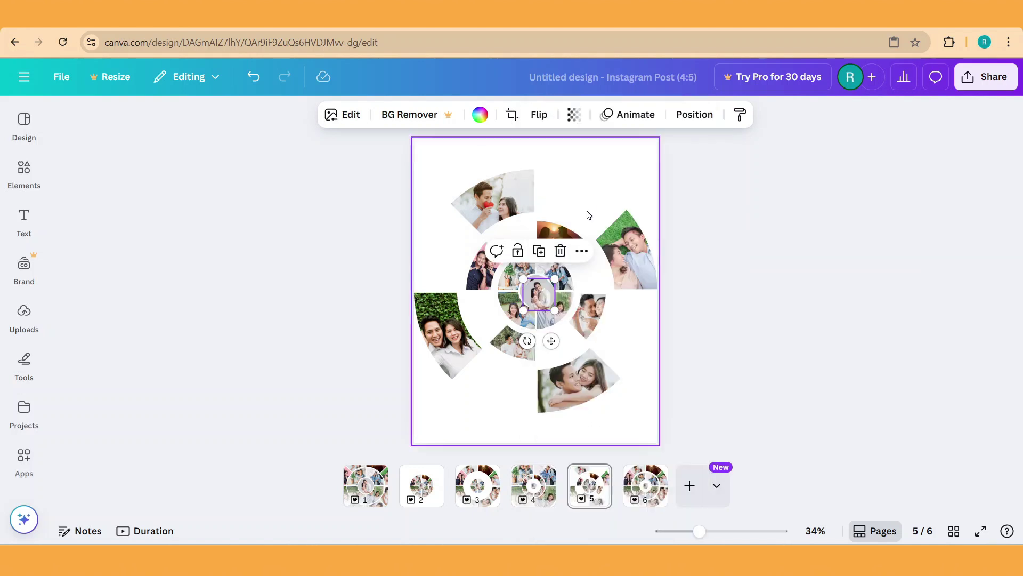
right_click(539, 295)
click(602, 467)
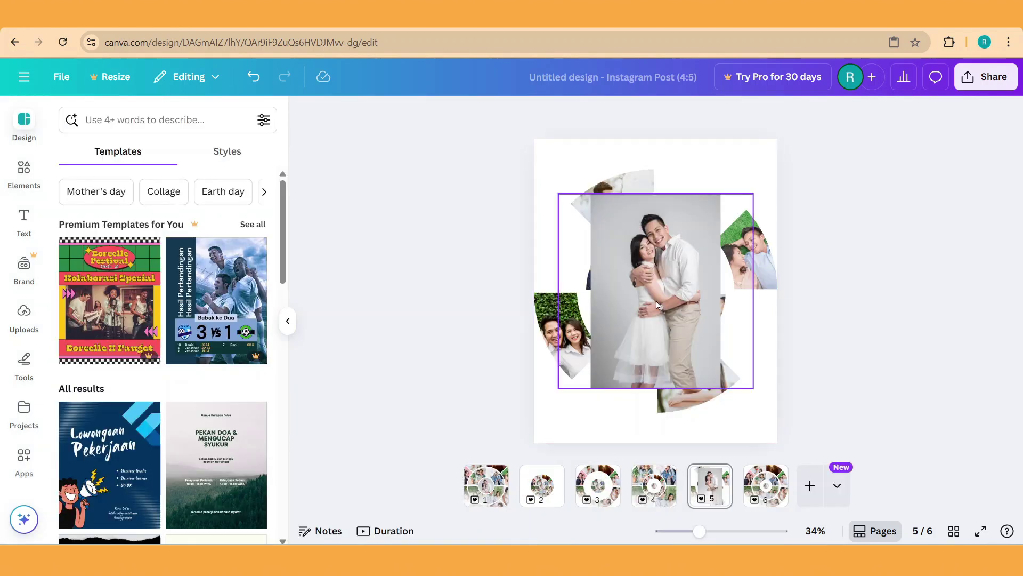
click(657, 305)
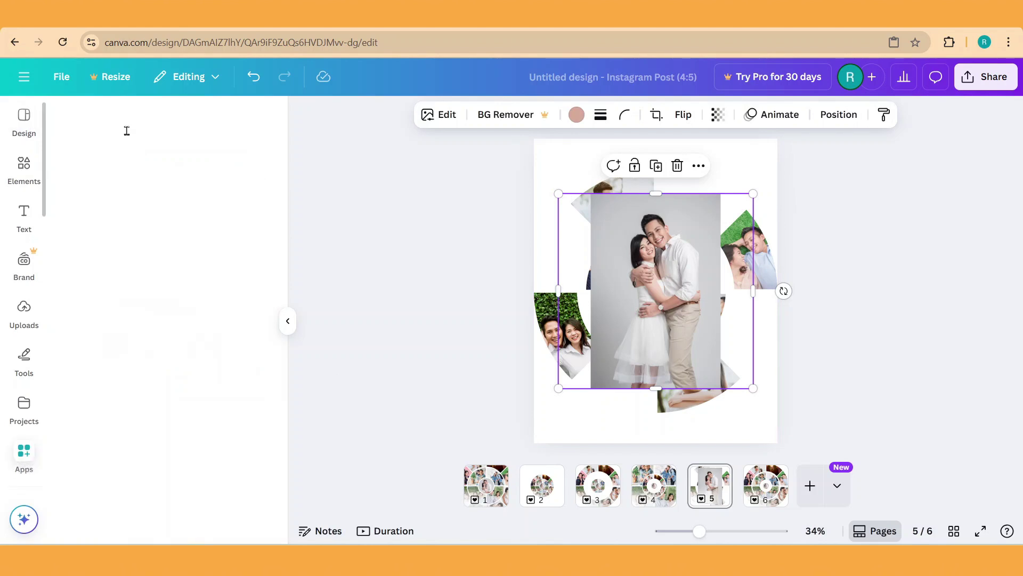
Erase the couple photo's background with the Background Cleaner app found by searching 'background'
text(back)
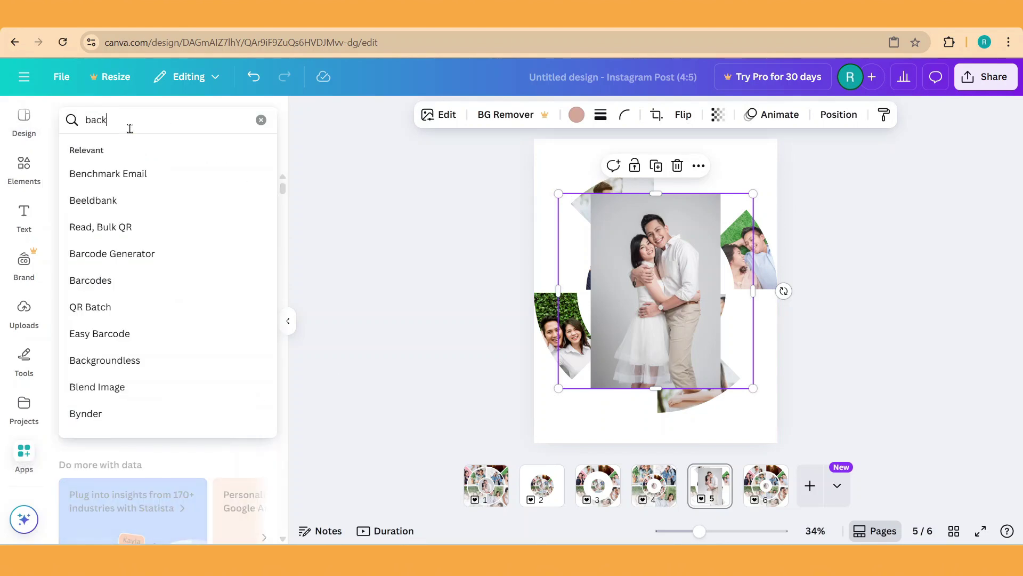
text(ground)
key(Return)
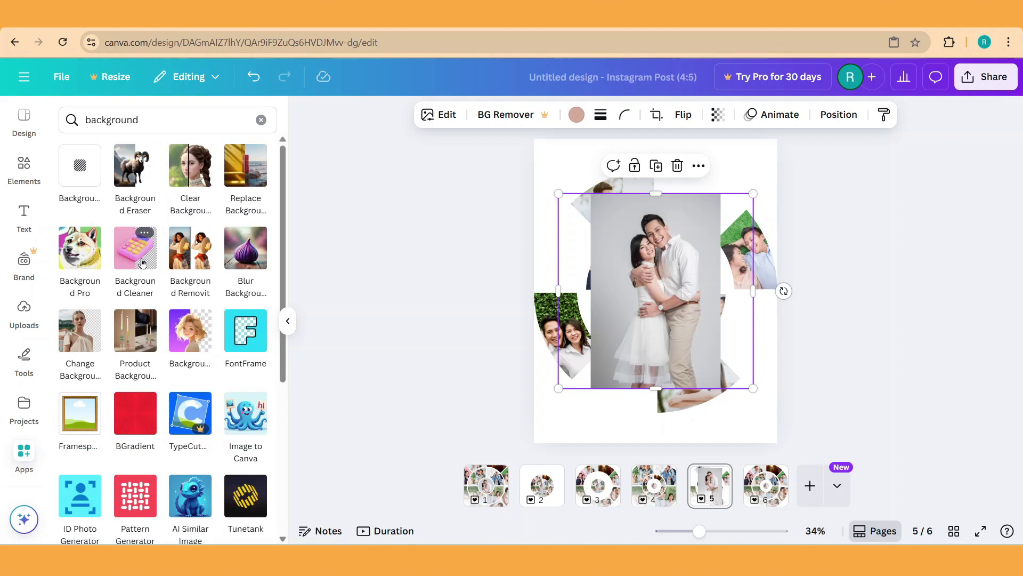
click(135, 248)
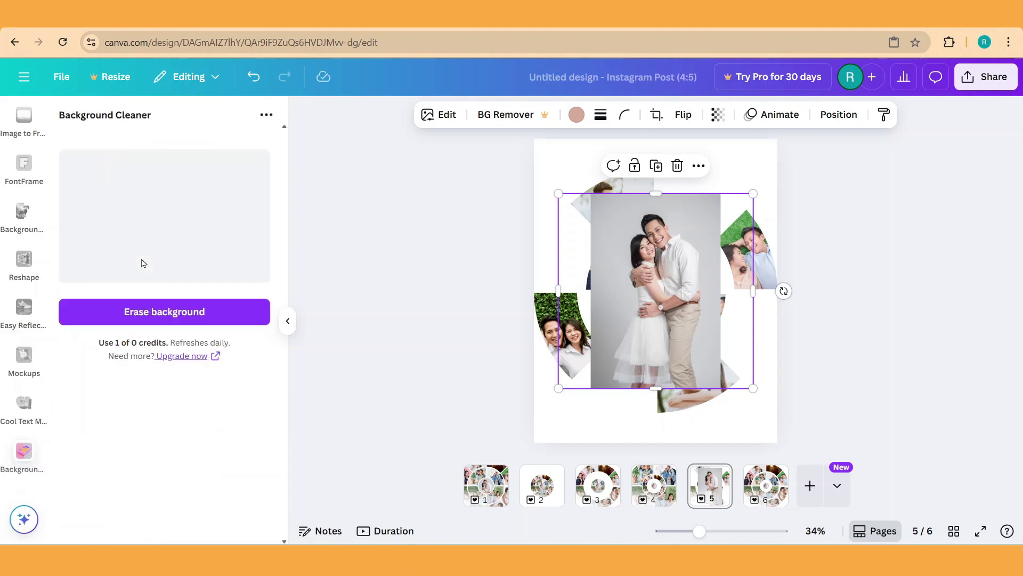
click(168, 315)
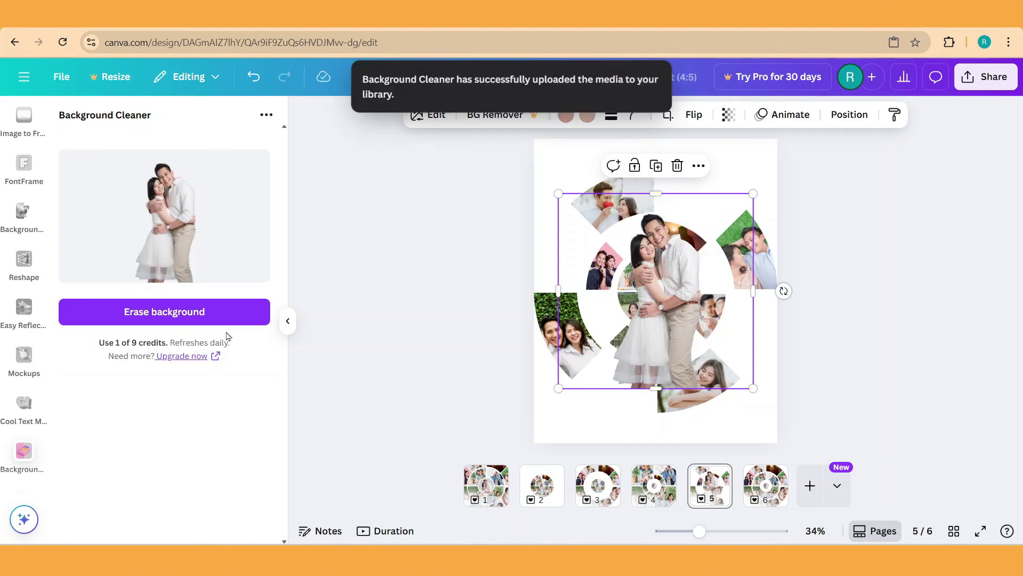
Delete the leftover frame copy and move the cut-out couple onto the centre circle
drag(753, 193, 619, 332)
key(ctrl+z)
click(682, 252)
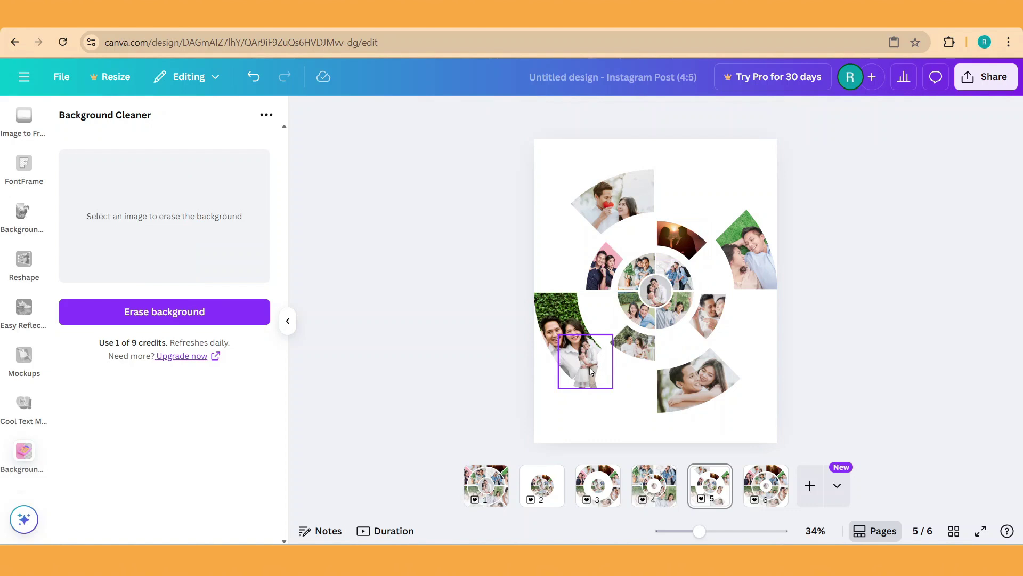
drag(591, 372, 661, 312)
scroll(661, 312, up, 5)
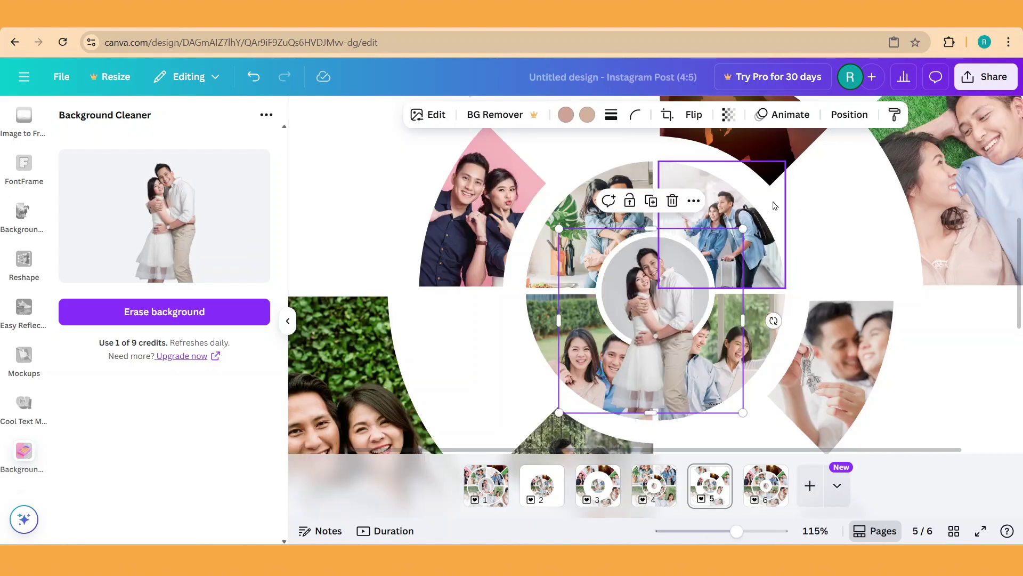
Set the cut-out couple's transparency to 0 and copy it
click(728, 114)
drag(737, 177, 661, 171)
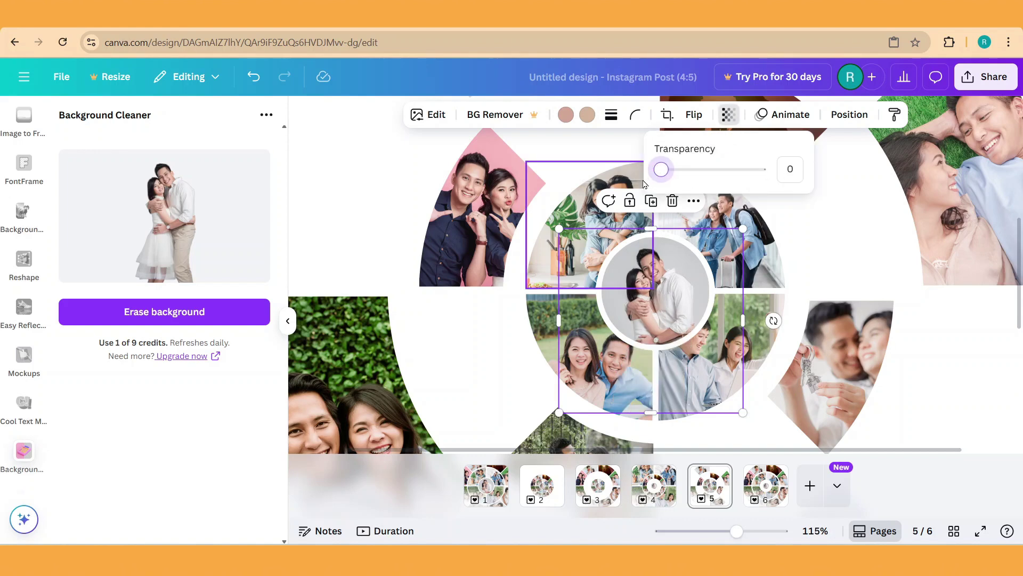
right_click(666, 299)
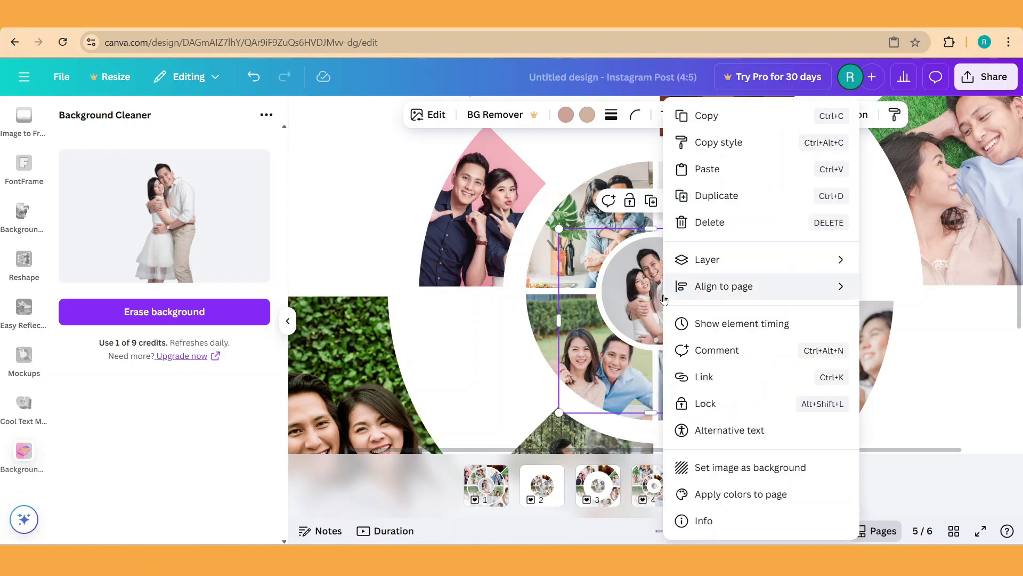
click(718, 118)
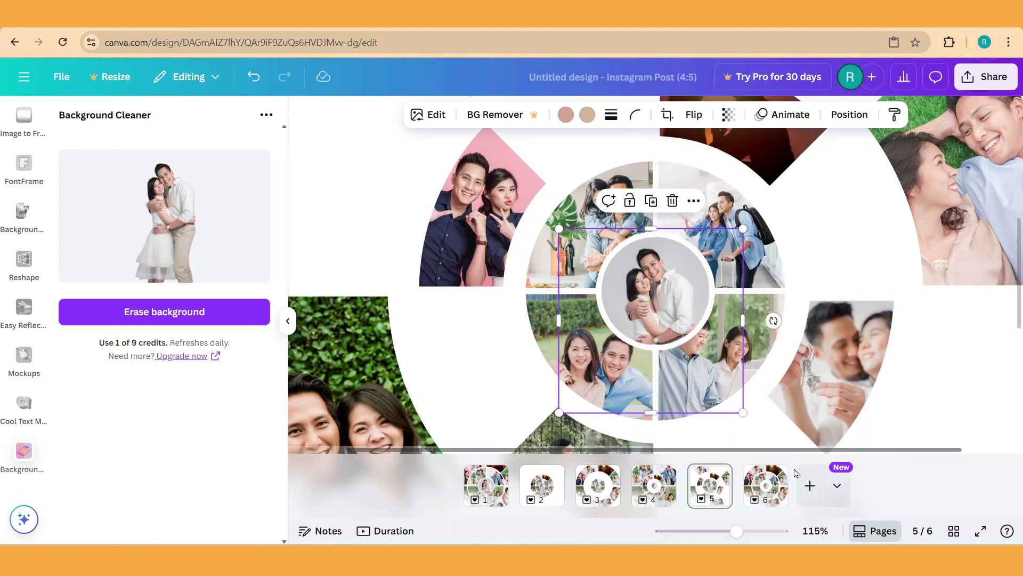
Paste the cut-out couple onto page 6 over the centre circle photo
click(774, 492)
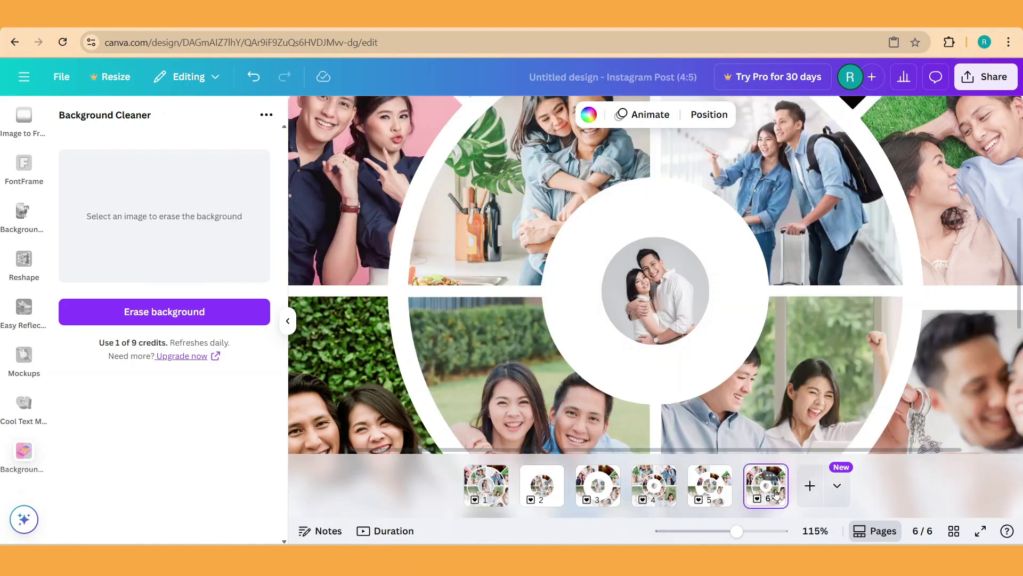
click(660, 327)
right_click(658, 309)
click(703, 170)
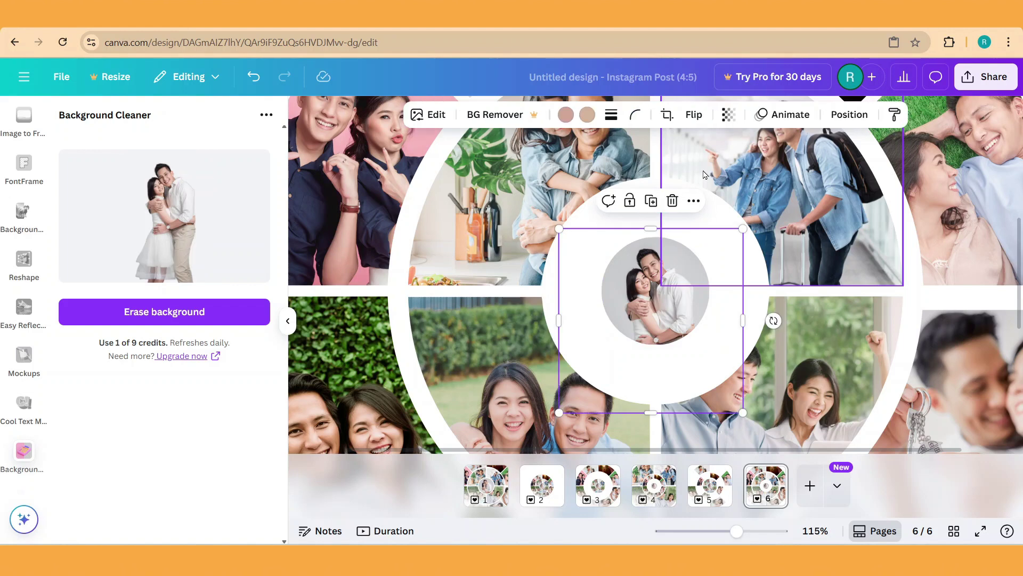
Using the Layers list, set the circular couple photo's transparency to 0
click(850, 115)
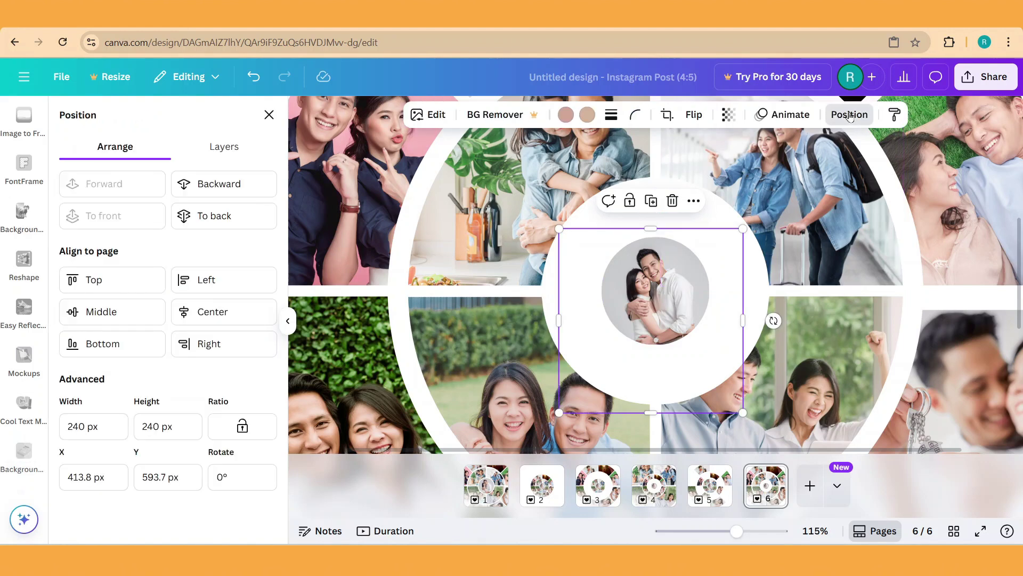
click(217, 148)
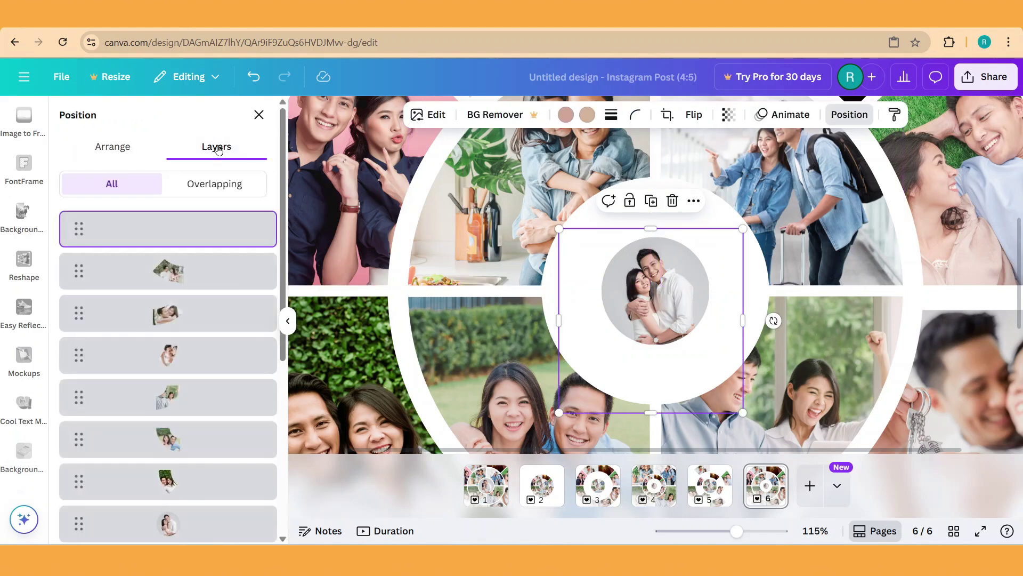
scroll(162, 280, down, 3)
click(168, 390)
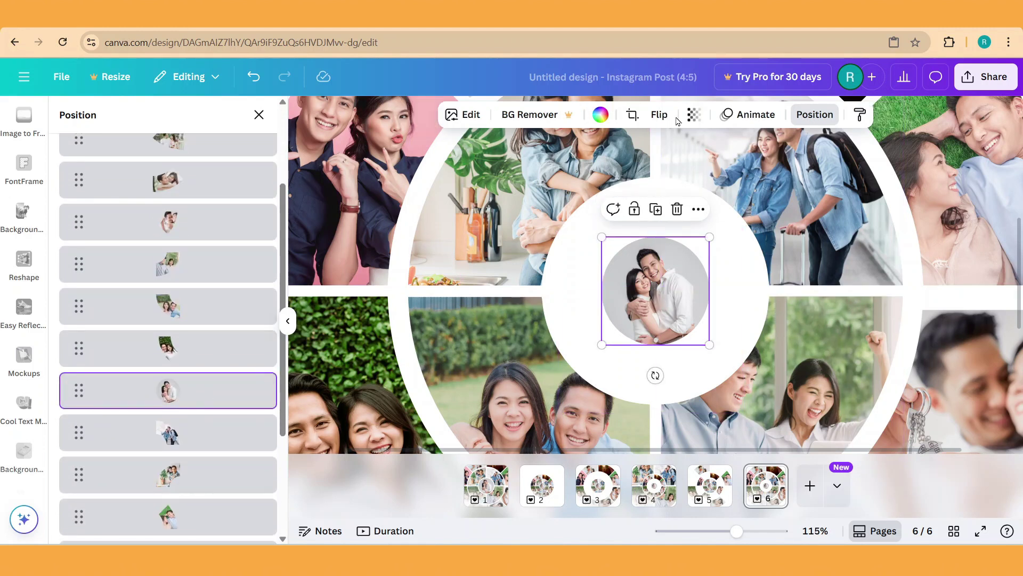
click(694, 114)
drag(724, 169, 624, 172)
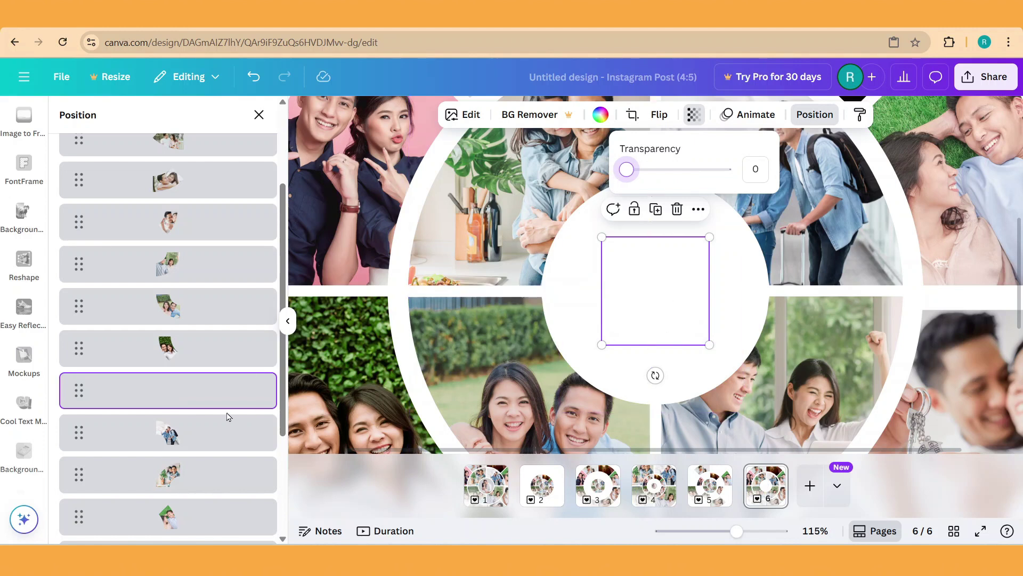
Raise the cut-out's transparency to 100, enlarge it across the page width and centre it
scroll(191, 373, up, 3)
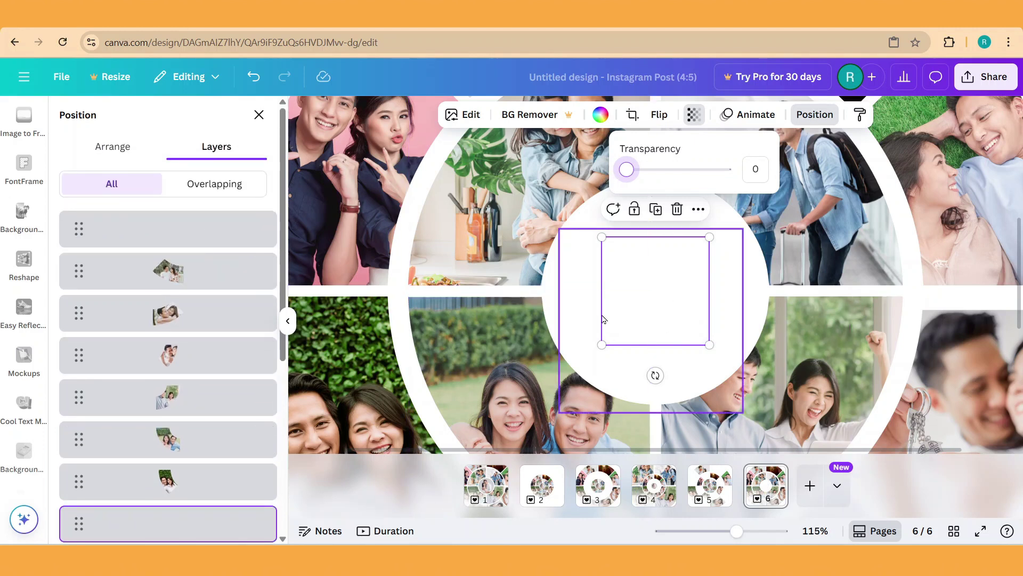
click(662, 354)
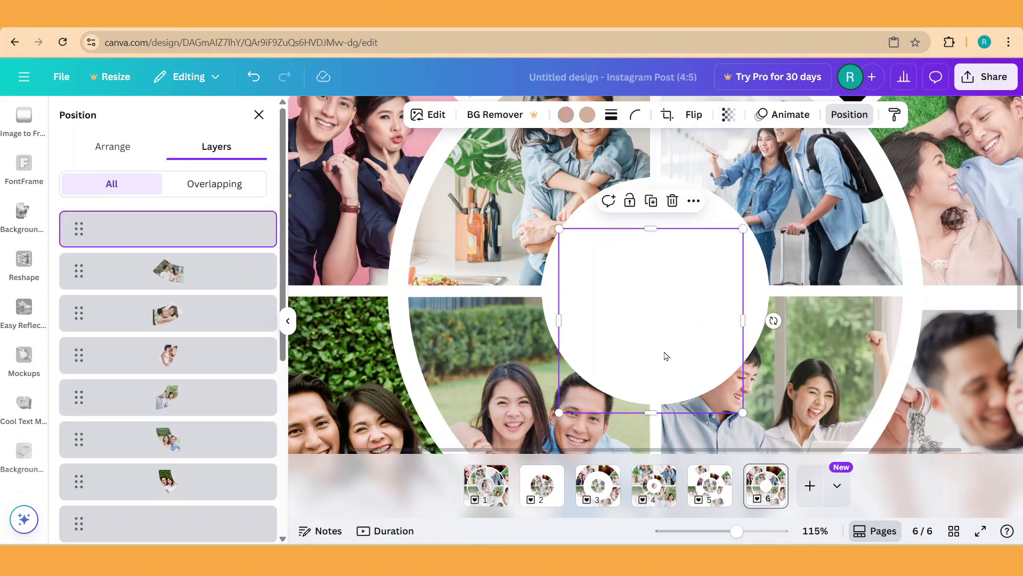
click(730, 116)
drag(663, 171, 776, 174)
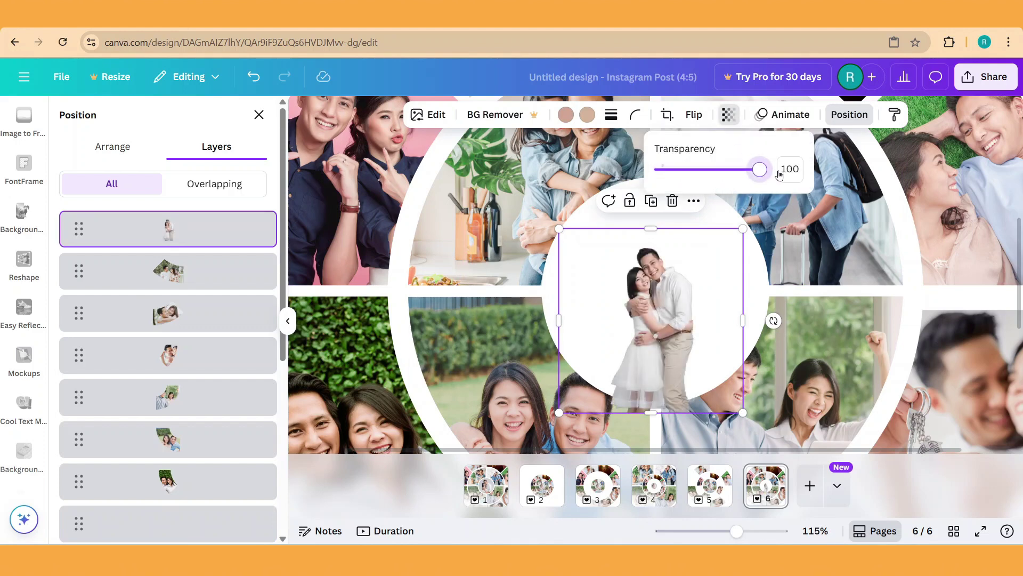
click(702, 531)
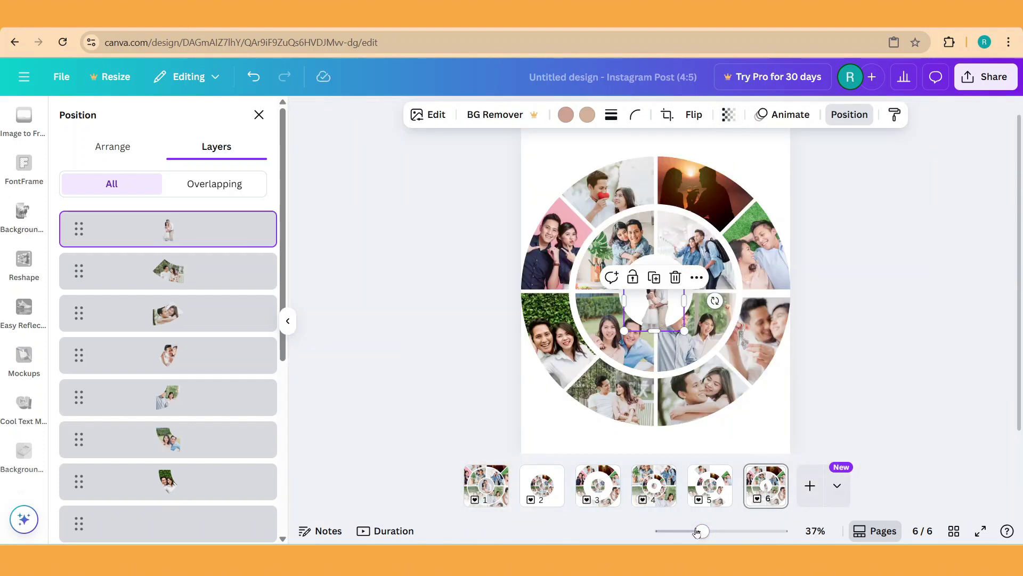
drag(685, 331, 880, 511)
drag(762, 410, 656, 362)
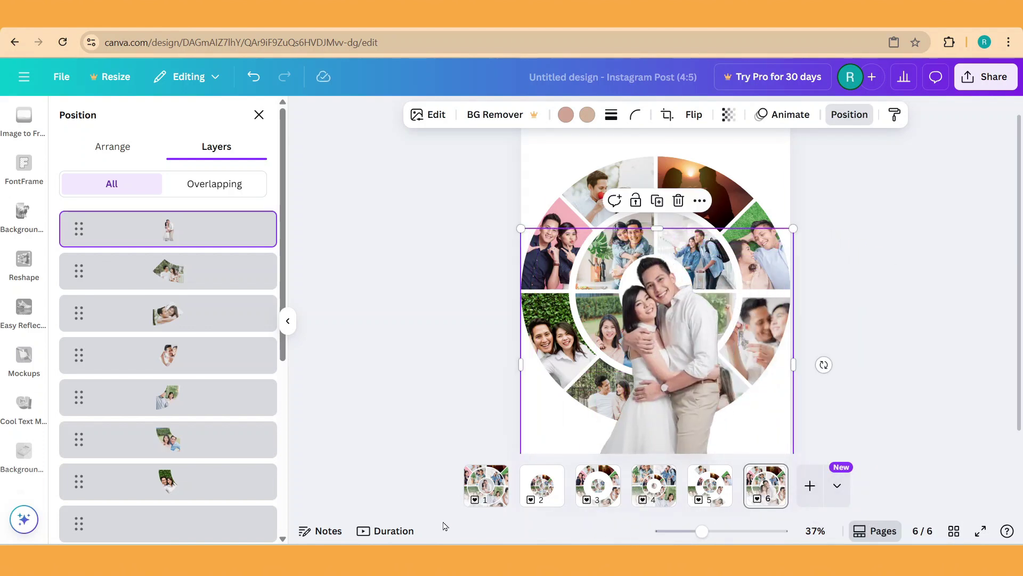
Shorten page 1's clip from 5.0s to 1.0s and apply that timing to all six pages
click(394, 531)
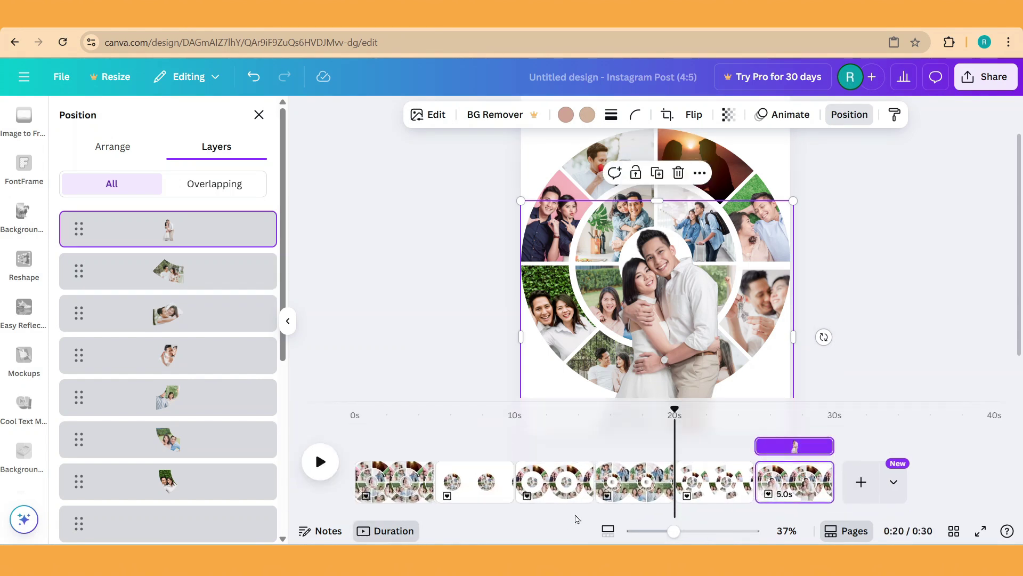
click(390, 481)
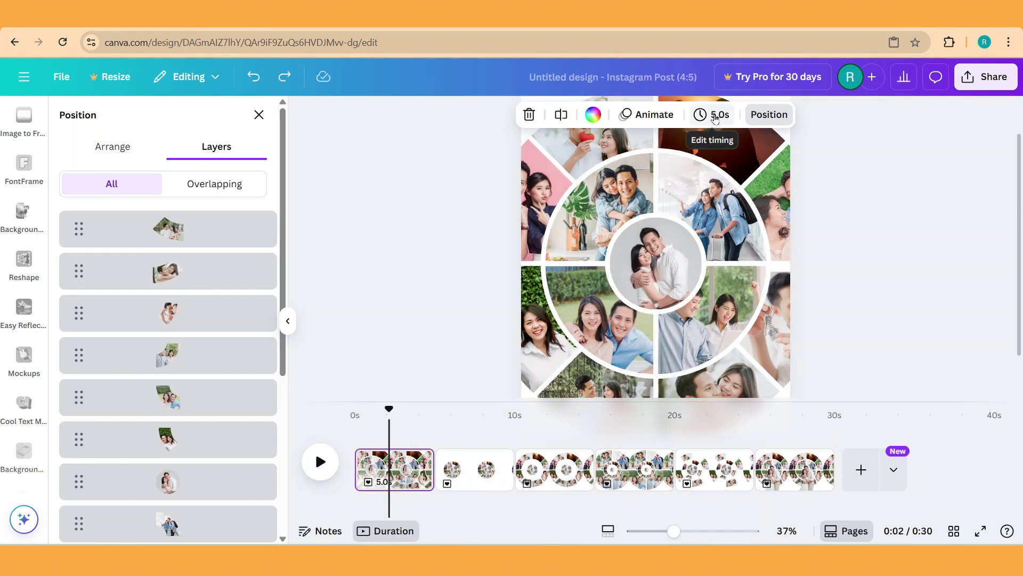
click(714, 116)
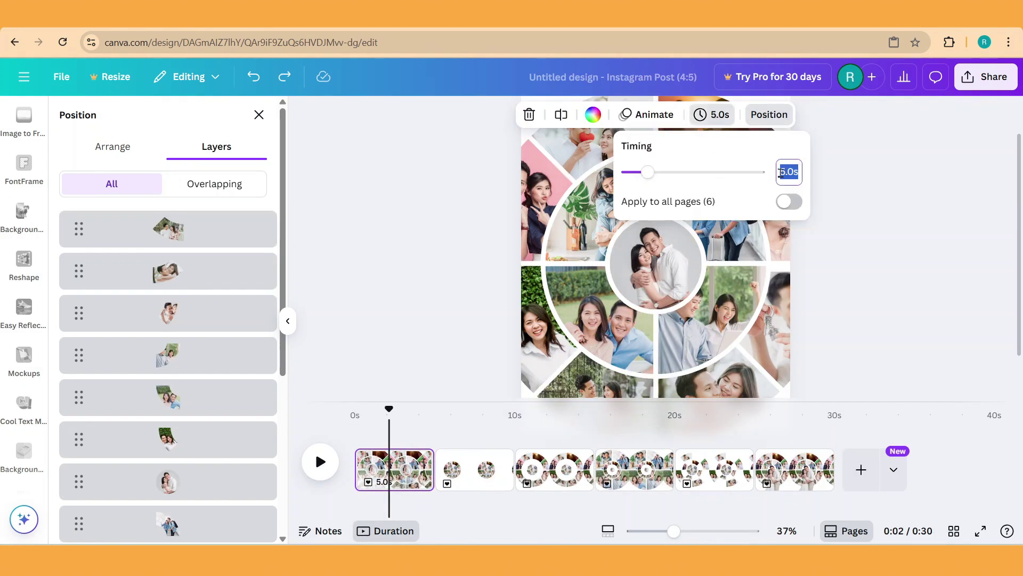
click(789, 202)
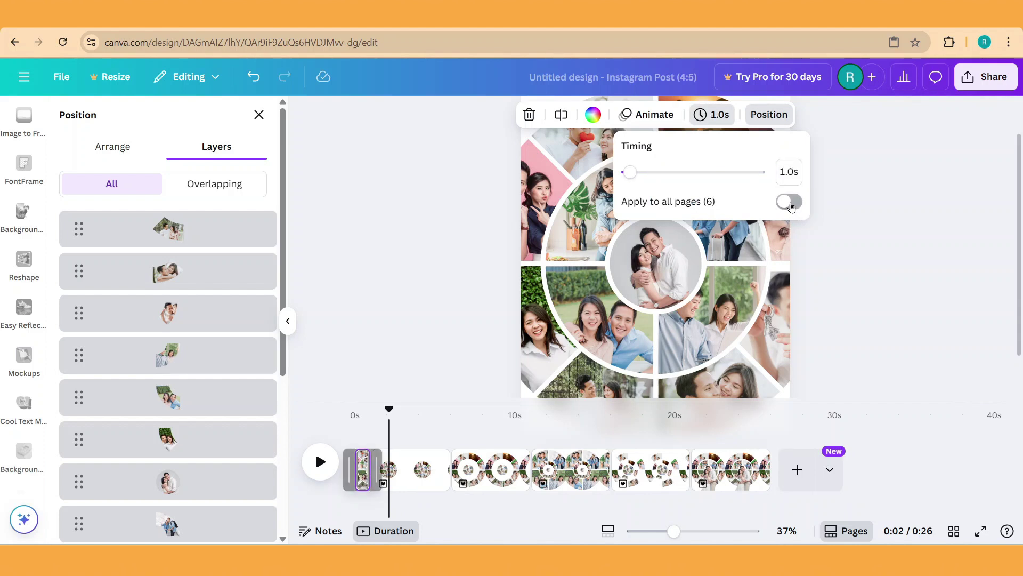
click(389, 531)
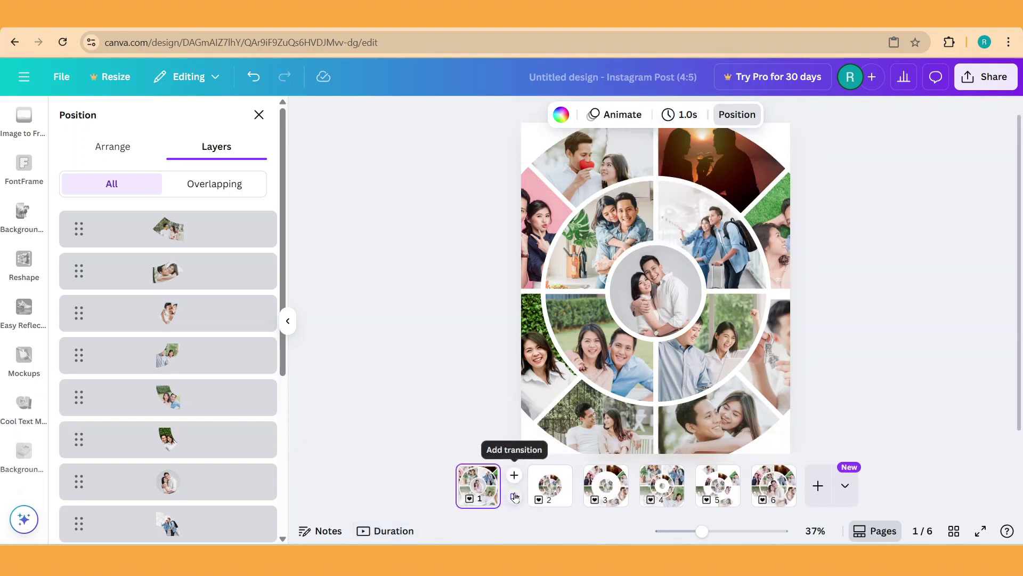
Link all six pages with a 0.5 s Match & Move transition and preview the playback
click(515, 497)
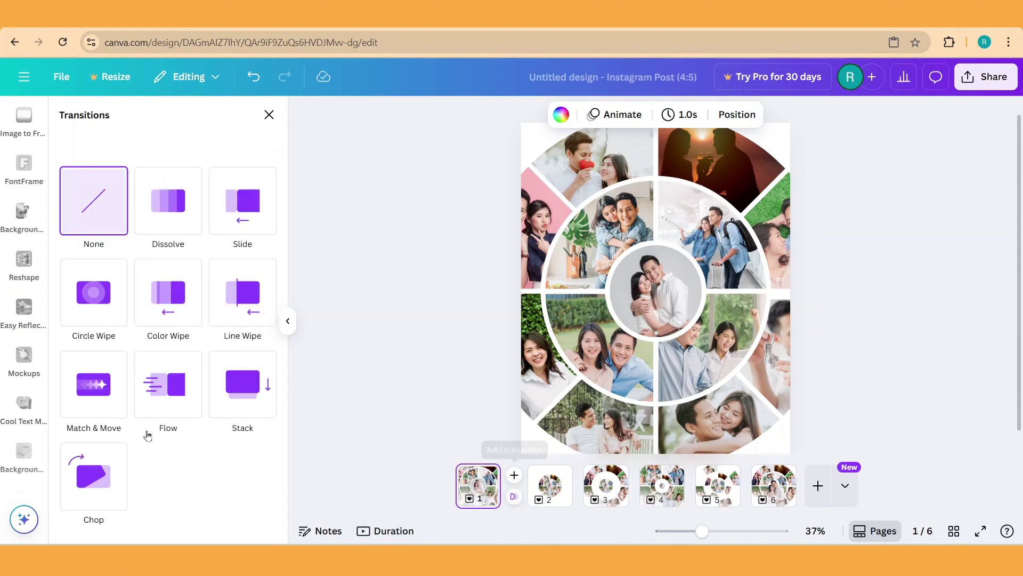
click(92, 401)
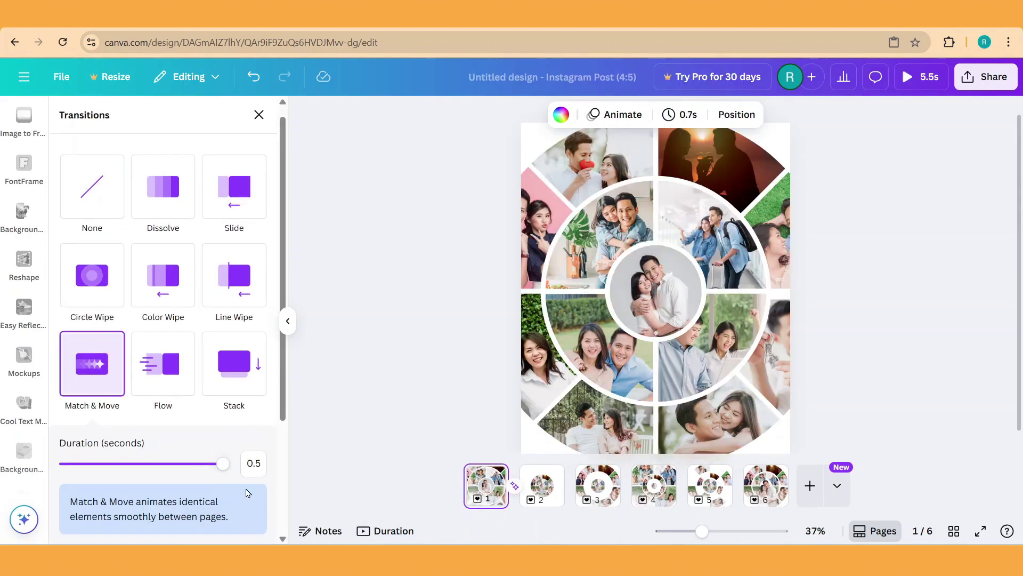
scroll(239, 490, down, 2)
click(206, 521)
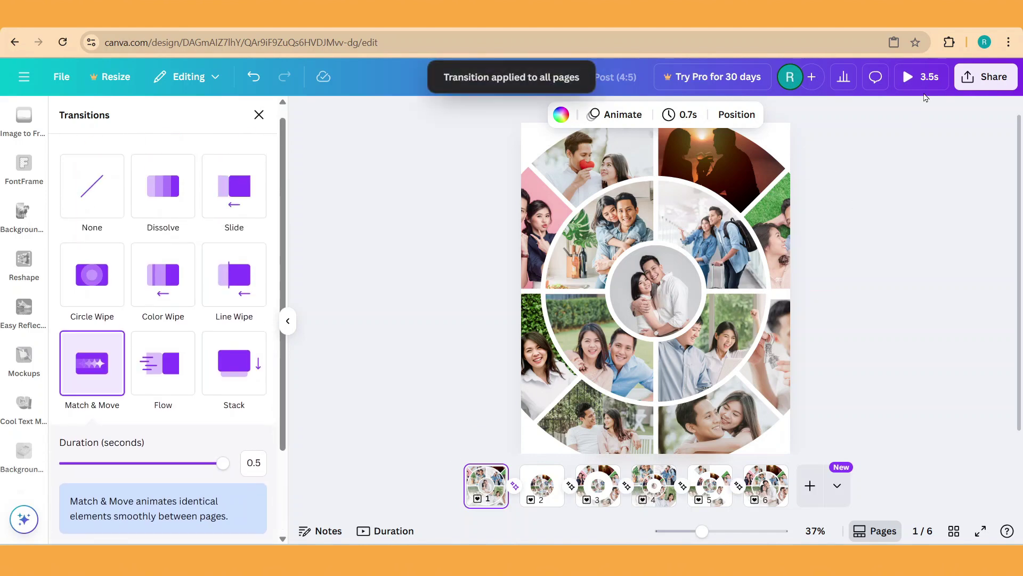
click(925, 77)
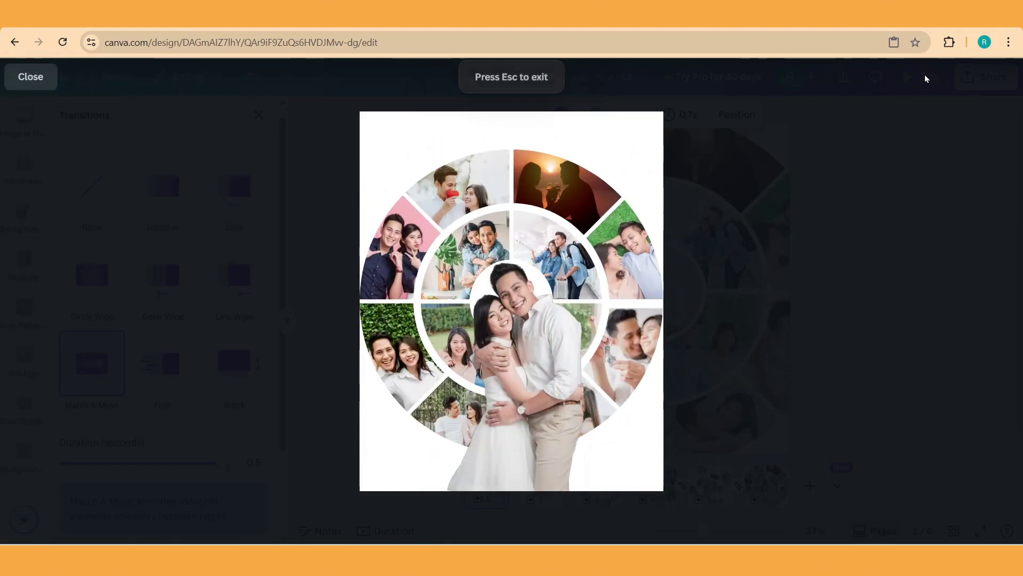
click(31, 77)
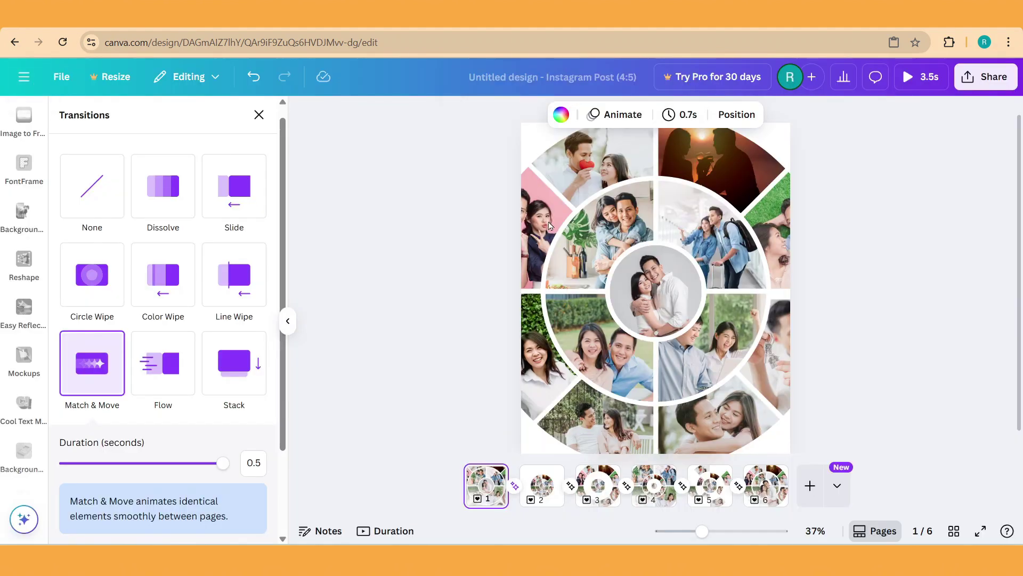
Bring up the Download panel set to MP4 Video for pages 1–6 at 1,080 × 1,350 px
click(985, 76)
click(778, 357)
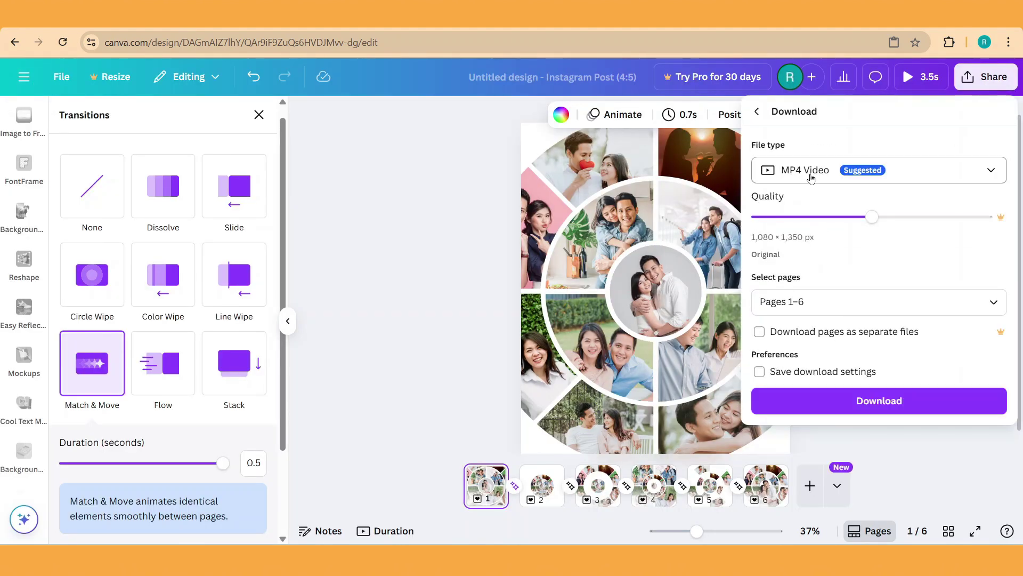